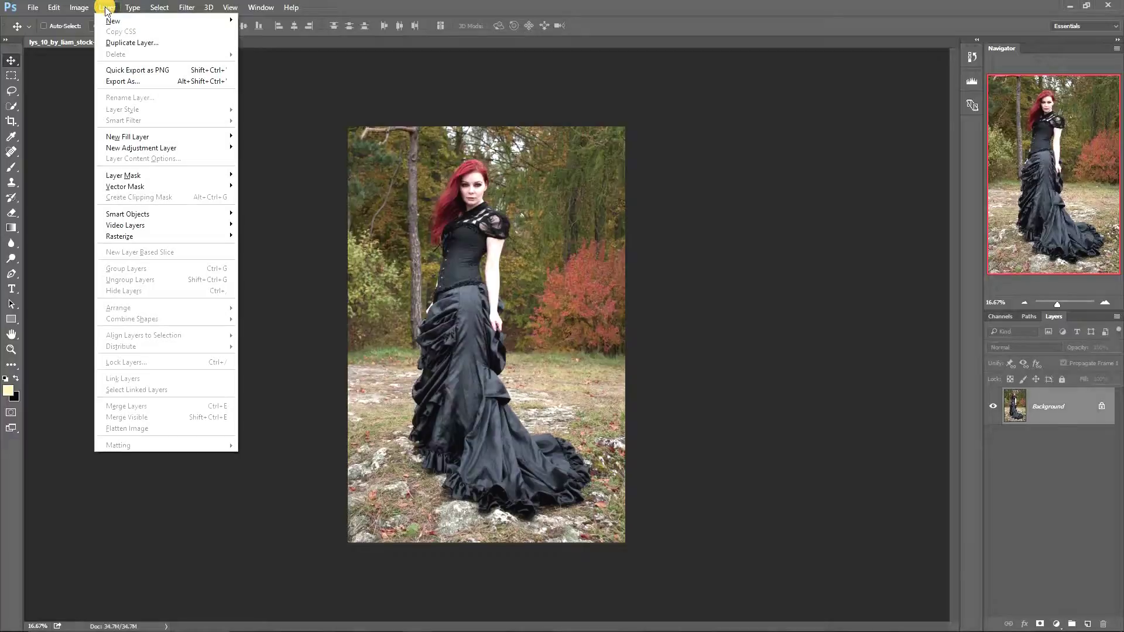
# Duplicate the Background layer within the same document, keeping the suggested layer name.
pyautogui.click(134, 42)
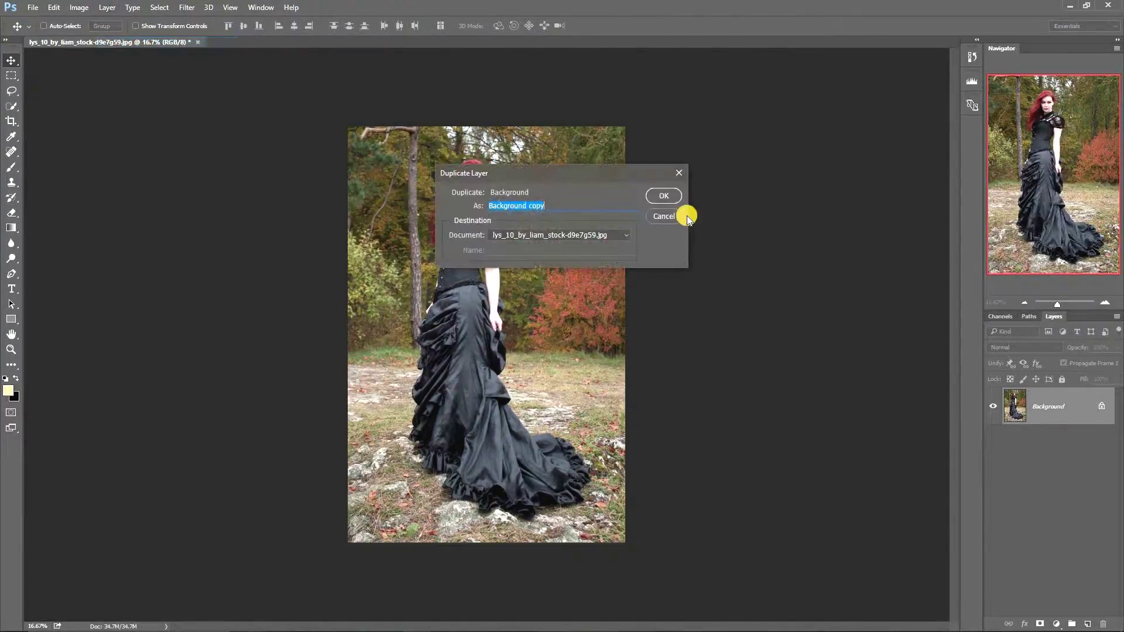
pyautogui.click(667, 203)
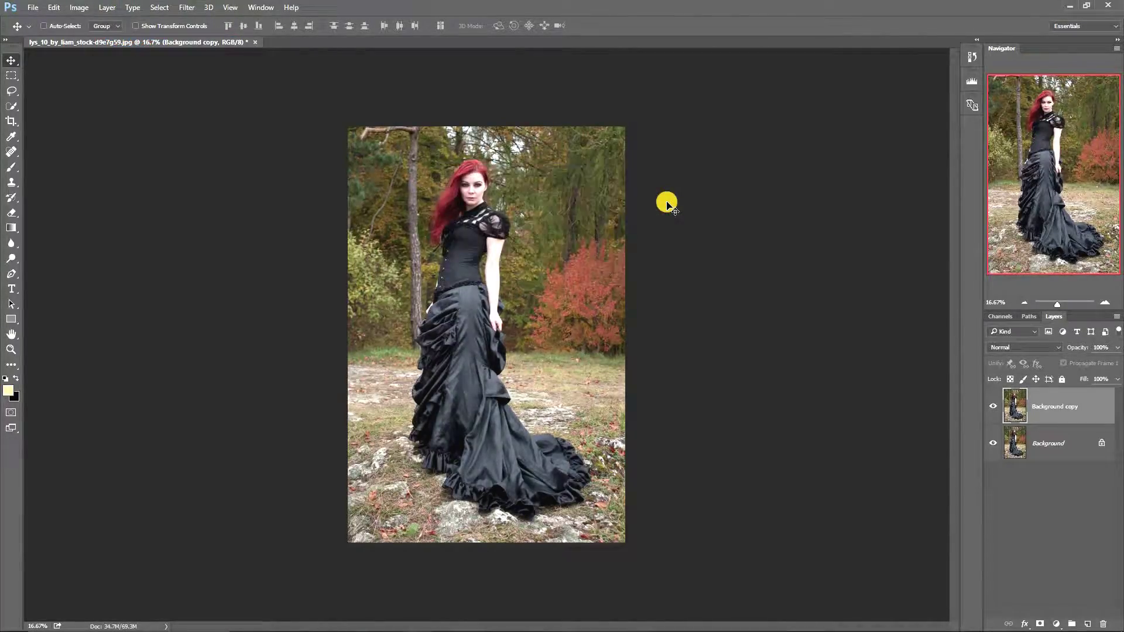
# Crop the image slightly tighter around the woman in its original ratio, rotating it a little counterclockwise.
pyautogui.click(12, 123)
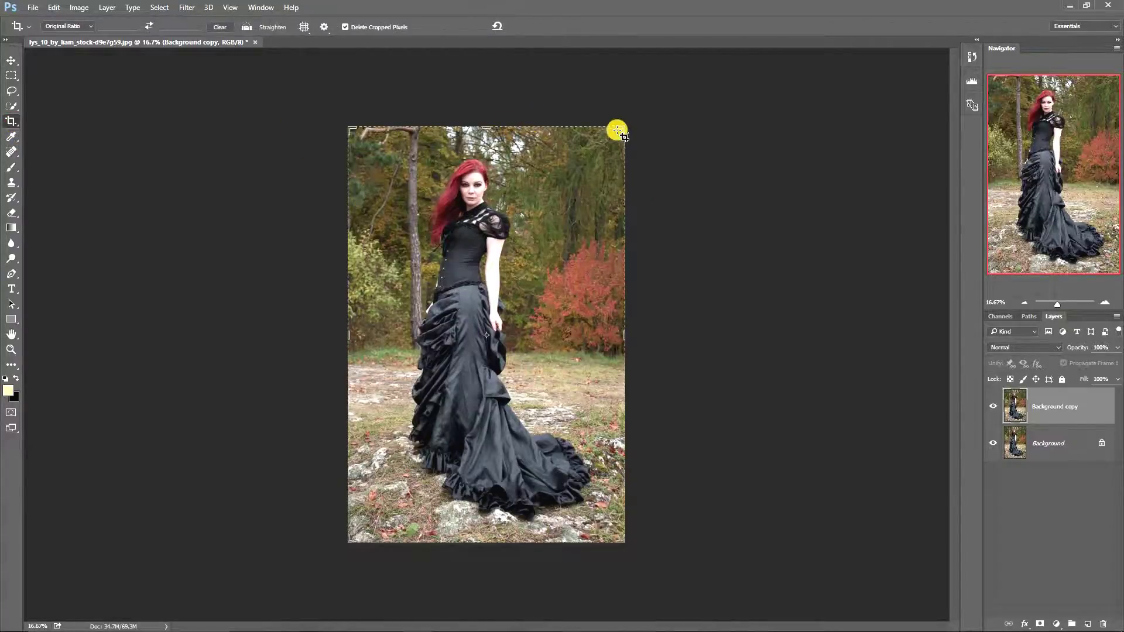
pyautogui.moveTo(621, 129); pyautogui.dragTo(603, 149)
pyautogui.moveTo(485, 257)
pyautogui.mouseDown()
pyautogui.moveTo(455, 263)
pyautogui.moveTo(493, 263)
pyautogui.mouseUp()
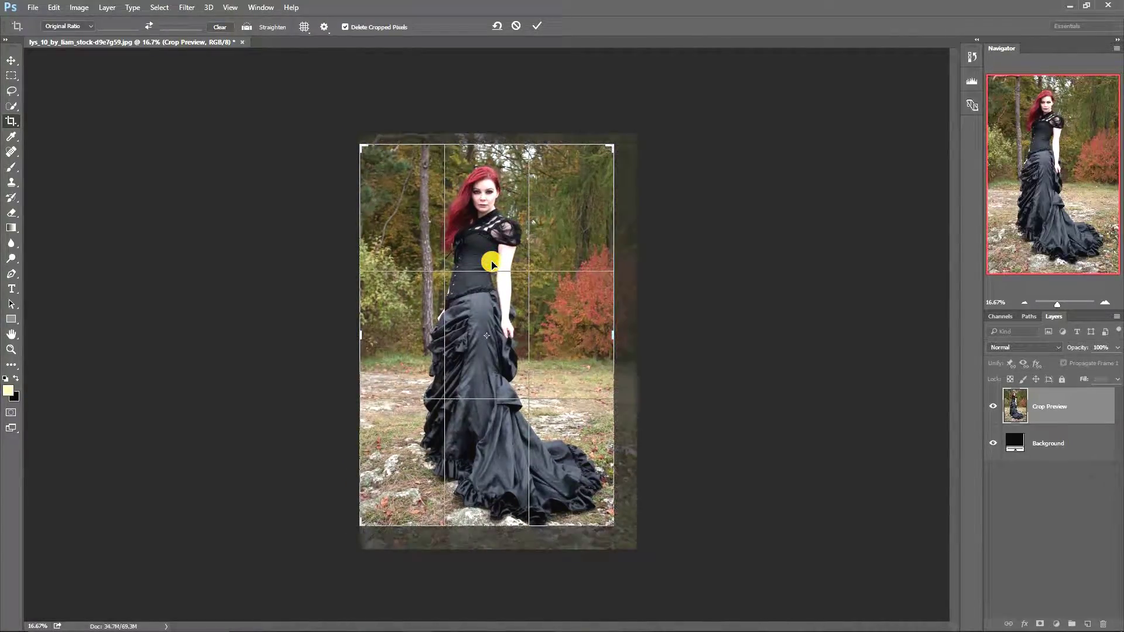
pyautogui.moveTo(632, 150); pyautogui.dragTo(622, 144)
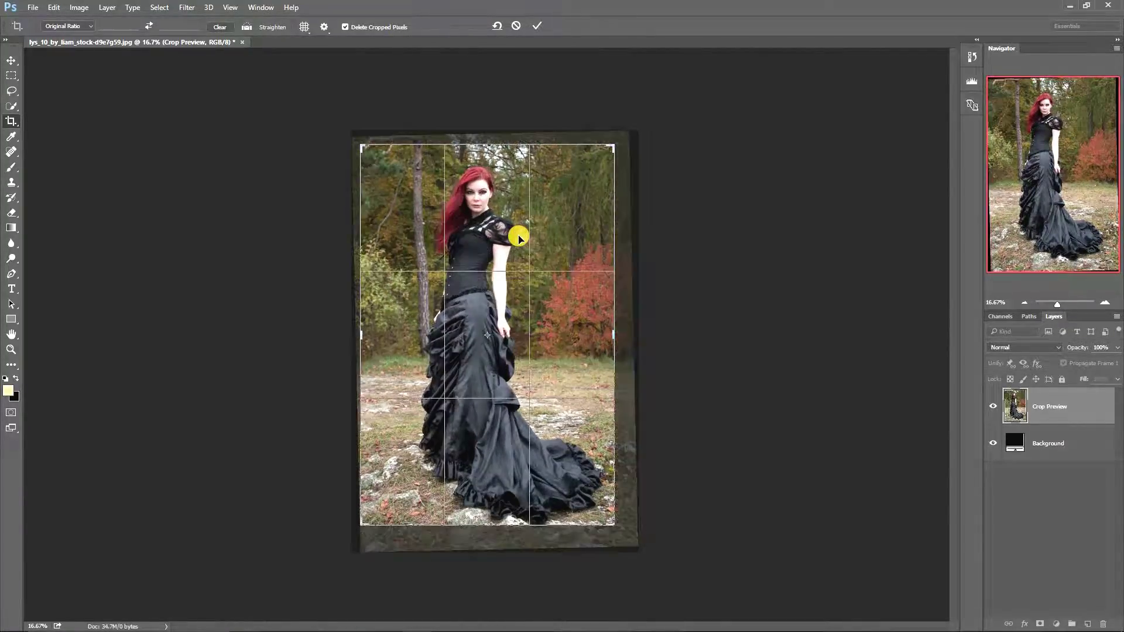
pyautogui.click(537, 25)
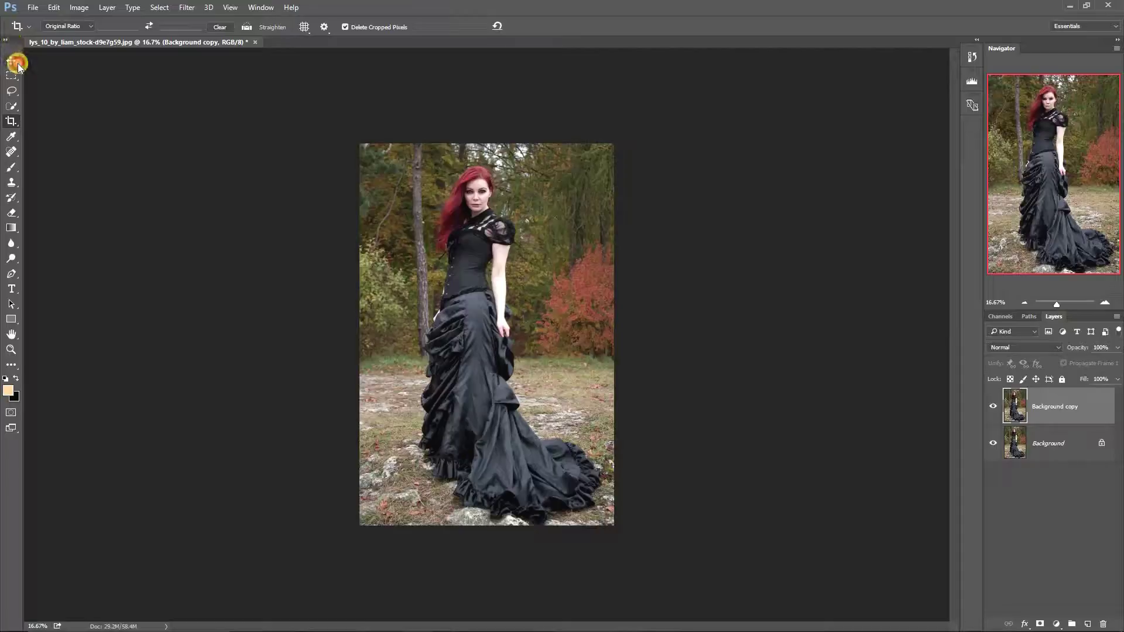
pyautogui.click(11, 60)
# Set up the Quick Selection tool to add to the selection with a 44 px brush, starting at the woman's head.
pyautogui.click(1104, 304)
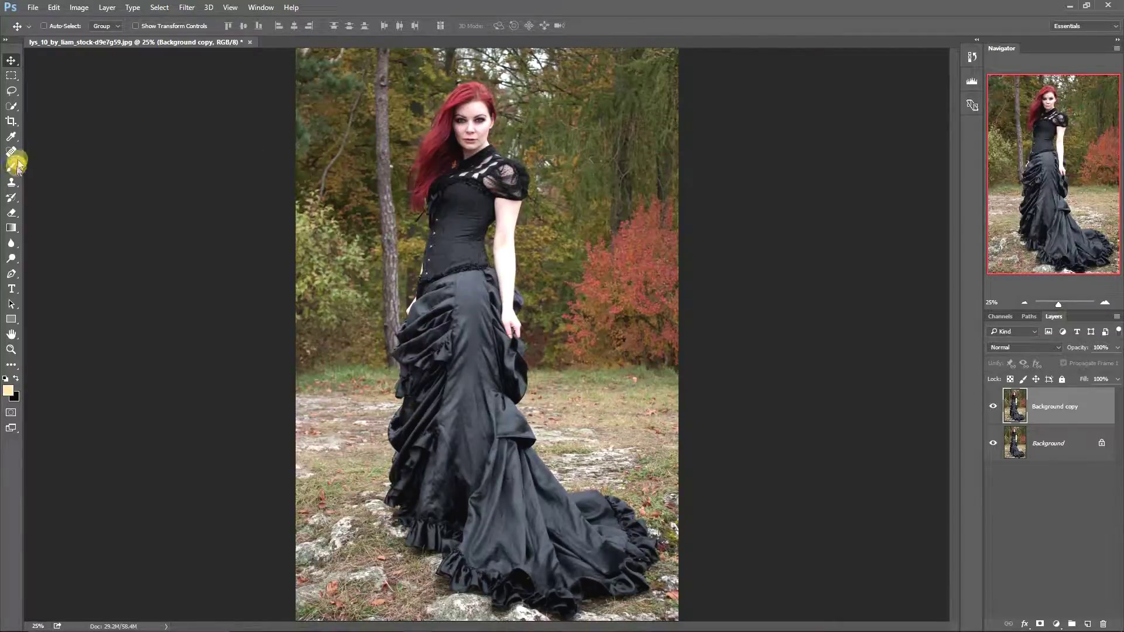
pyautogui.click(15, 109)
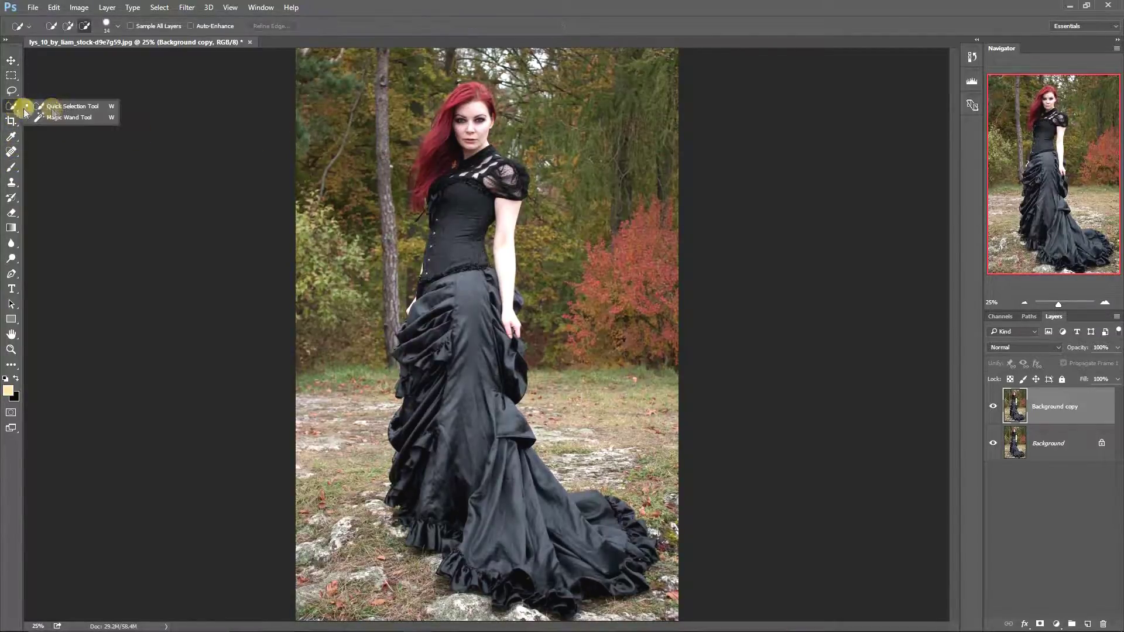
pyautogui.click(54, 108)
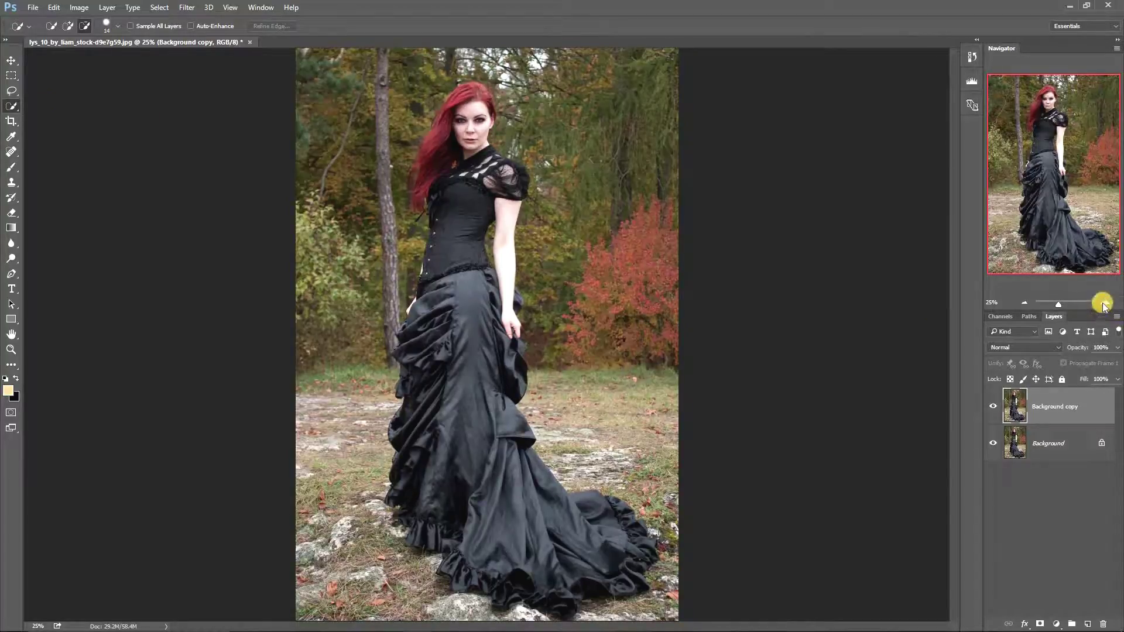
pyautogui.click(1104, 303)
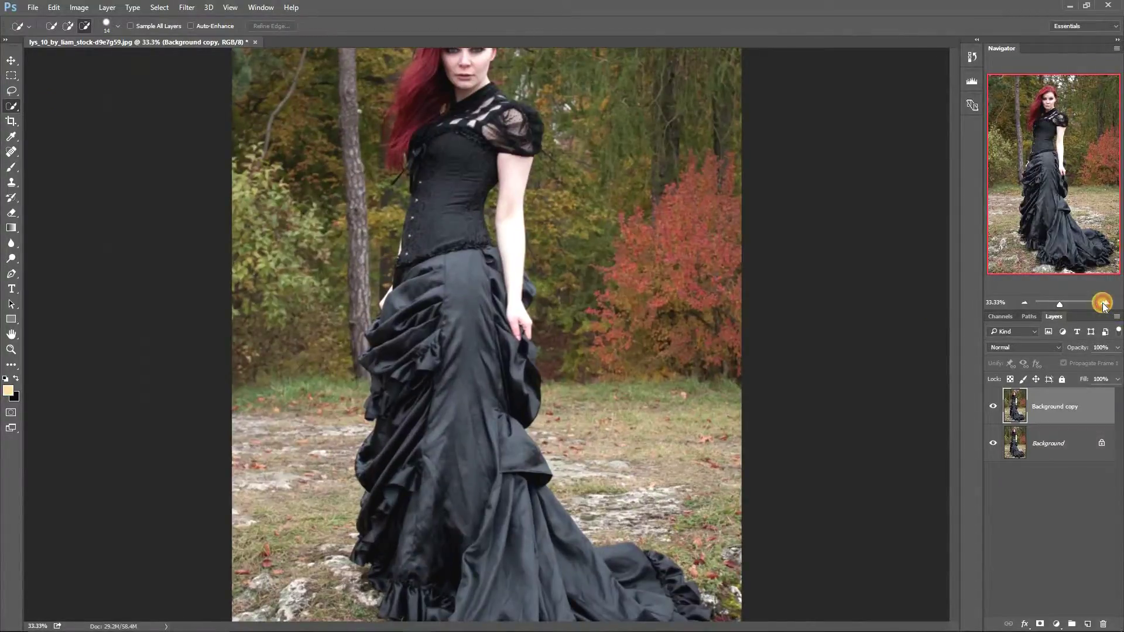
pyautogui.click(1104, 303)
pyautogui.click(1104, 303)
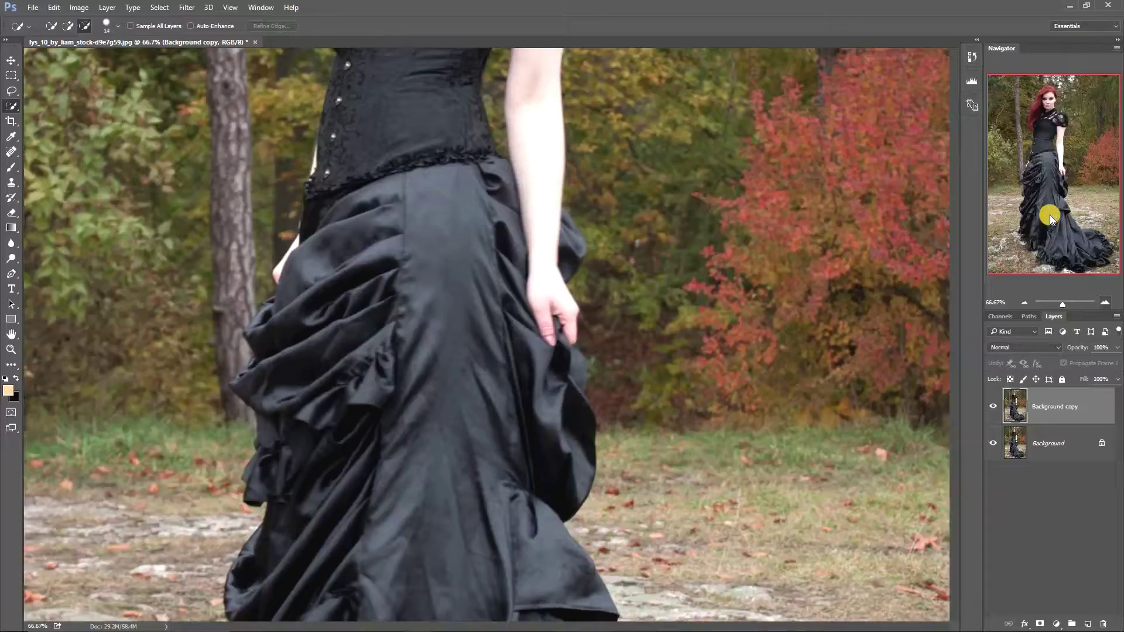
pyautogui.click(1047, 118)
pyautogui.moveTo(1048, 118); pyautogui.dragTo(1049, 117)
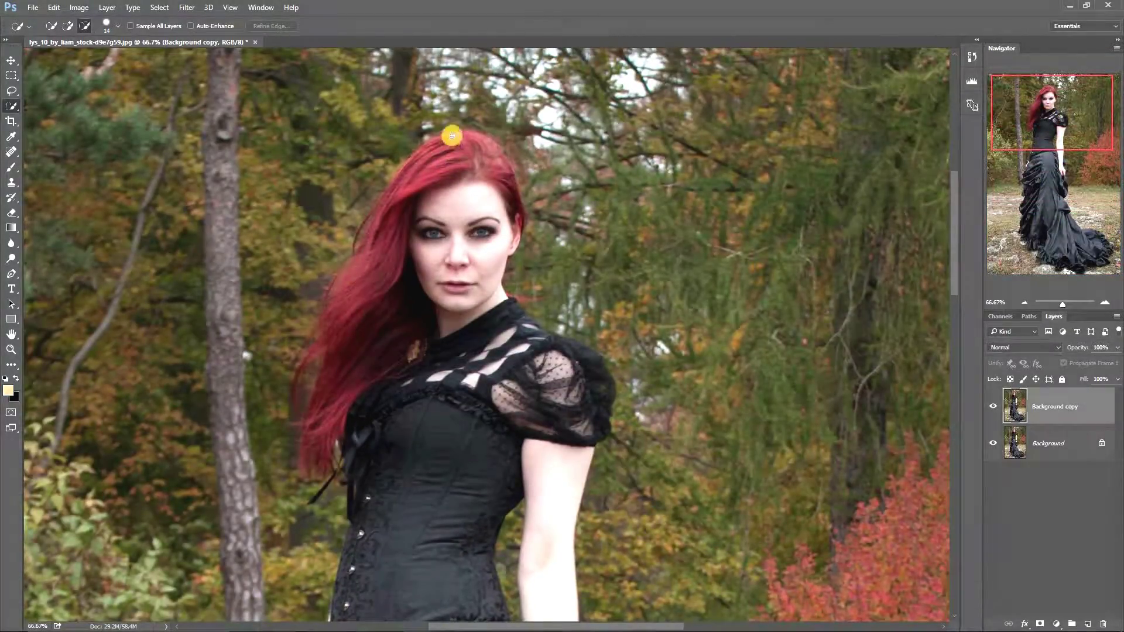
pyautogui.click(68, 26)
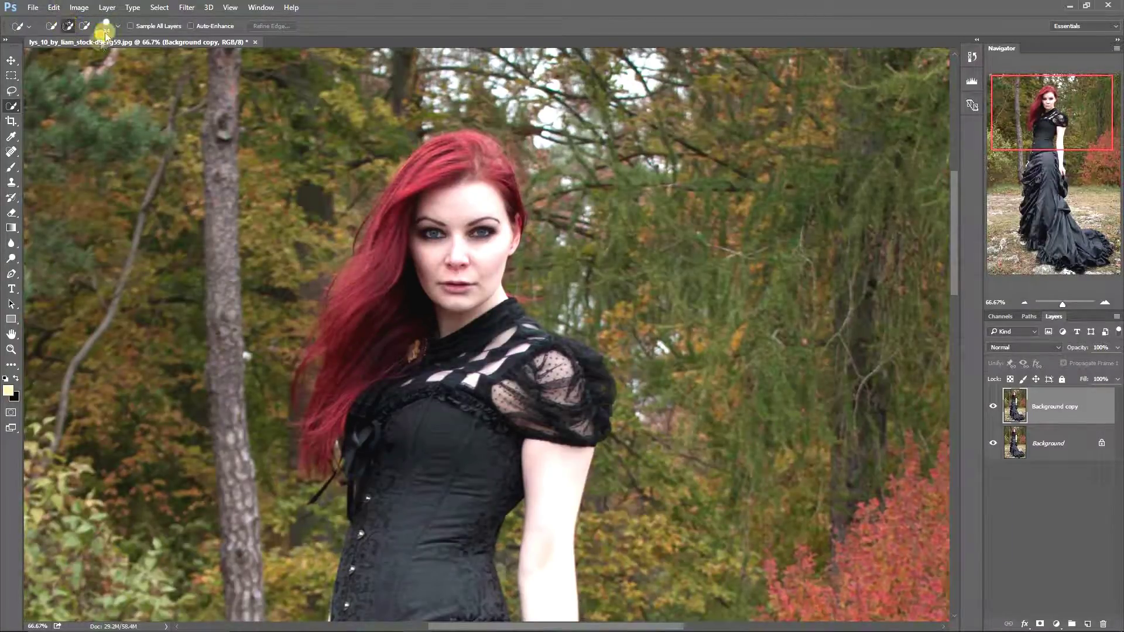
pyautogui.click(121, 25)
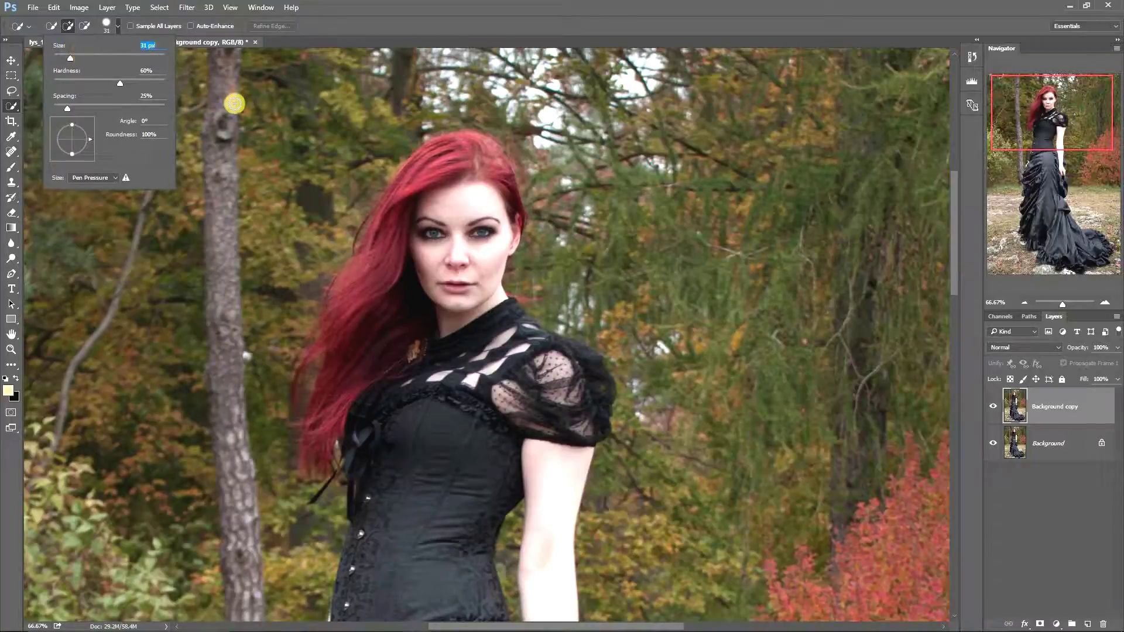
pyautogui.click(78, 57)
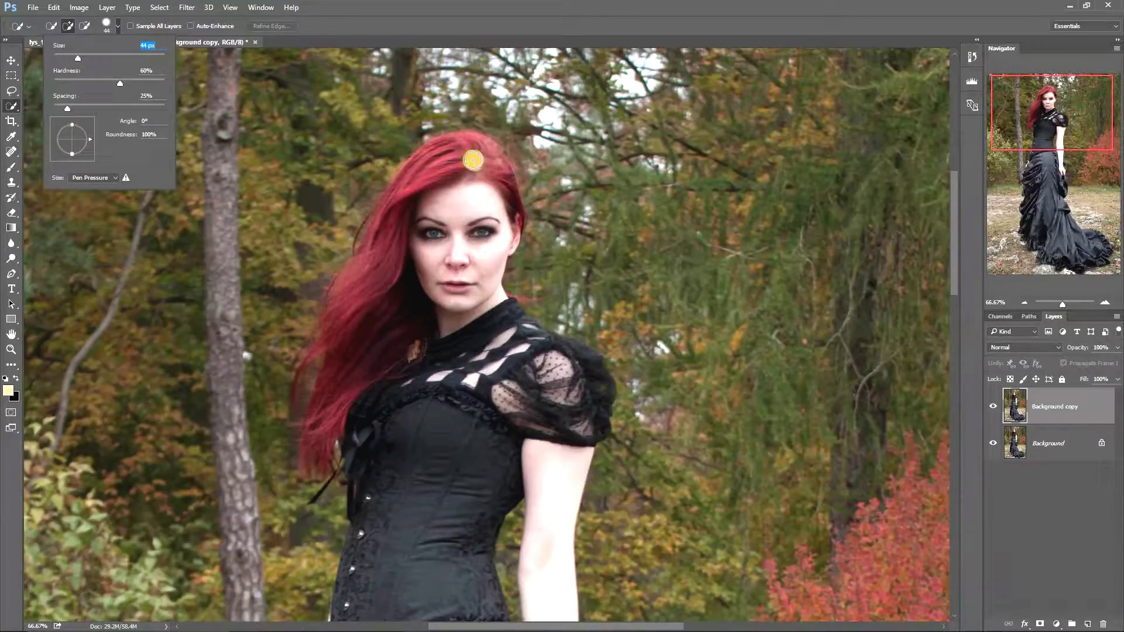
# Quick-select the woman's hair, head and torso, and subtract the background spill beside the hair and body.
pyautogui.click(471, 147)
pyautogui.moveTo(470, 147)
pyautogui.mouseDown()
pyautogui.moveTo(482, 155)
pyautogui.moveTo(484, 207)
pyautogui.moveTo(442, 148)
pyautogui.moveTo(412, 178)
pyautogui.moveTo(341, 365)
pyautogui.moveTo(497, 181)
pyautogui.moveTo(533, 343)
pyautogui.moveTo(412, 620)
pyautogui.mouseUp()
pyautogui.scroll(-2, 277, 314)
pyautogui.click(85, 26)
pyautogui.moveTo(395, 127)
pyautogui.mouseDown()
pyautogui.moveTo(317, 233)
pyautogui.moveTo(299, 467)
pyautogui.moveTo(318, 540)
pyautogui.mouseUp()
pyautogui.moveTo(297, 148); pyautogui.dragTo(337, 139)
pyautogui.moveTo(267, 536); pyautogui.dragTo(274, 509)
pyautogui.click(68, 26)
# Extend the selection down from the waist over the upper and middle skirt.
pyautogui.moveTo(1039, 126); pyautogui.dragTo(1063, 182)
pyautogui.moveTo(451, 256); pyautogui.dragTo(504, 421)
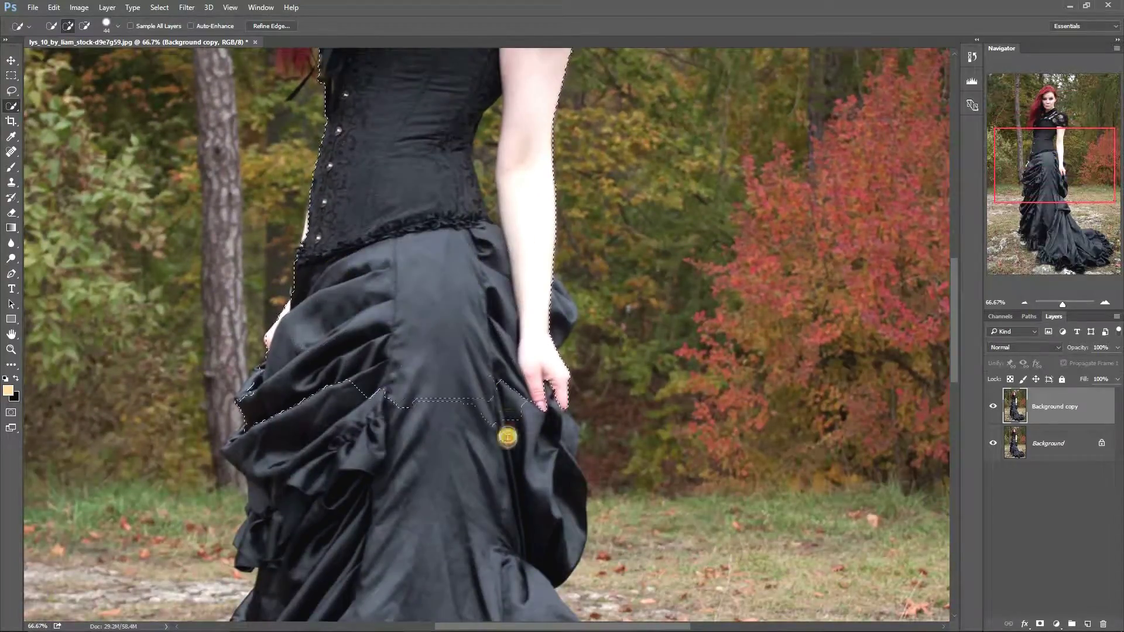
pyautogui.moveTo(1062, 182); pyautogui.dragTo(1063, 209)
pyautogui.moveTo(251, 191)
pyautogui.mouseDown()
pyautogui.moveTo(236, 241)
pyautogui.moveTo(519, 211)
pyautogui.moveTo(552, 227)
pyautogui.moveTo(274, 306)
pyautogui.moveTo(375, 508)
pyautogui.mouseUp()
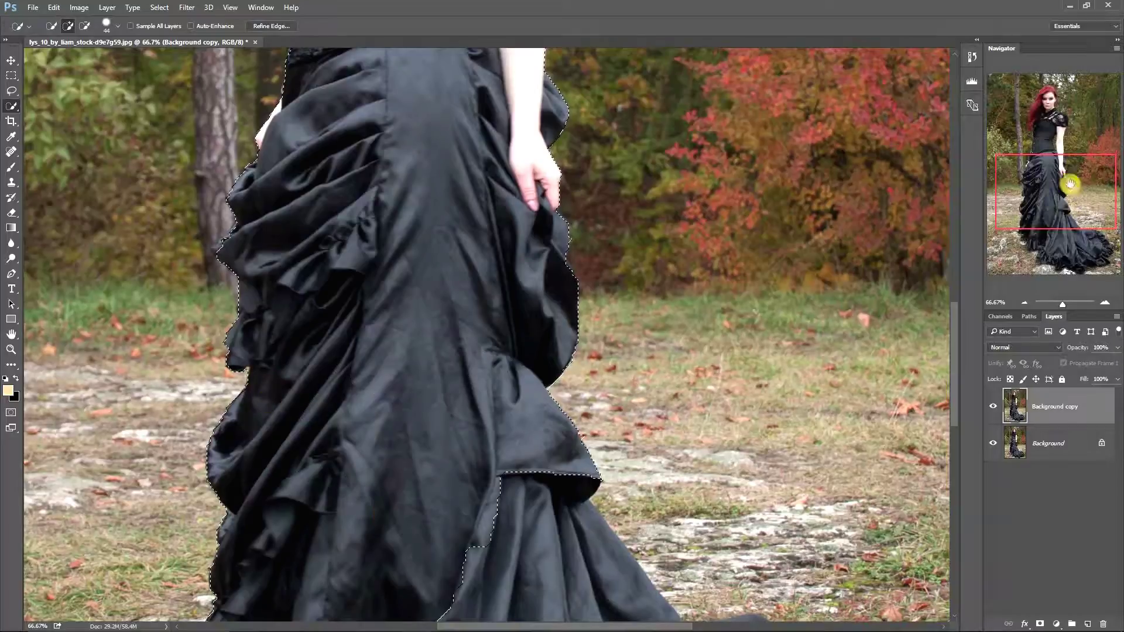
# Extend the selection over the lower skirt and train, subtracting the ground picked up below the hem.
pyautogui.moveTo(1070, 197); pyautogui.dragTo(1062, 236)
pyautogui.moveTo(344, 411)
pyautogui.mouseDown()
pyautogui.moveTo(468, 495)
pyautogui.moveTo(813, 534)
pyautogui.mouseUp()
pyautogui.moveTo(1079, 267); pyautogui.dragTo(1083, 273)
pyautogui.moveTo(715, 494); pyautogui.dragTo(763, 489)
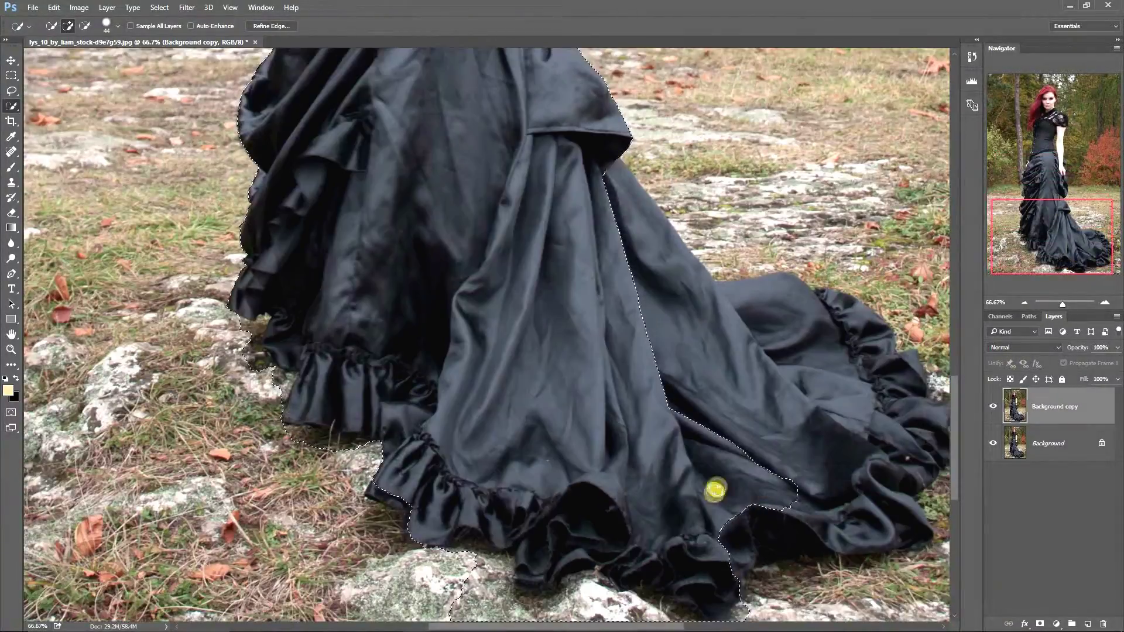
pyautogui.click(85, 26)
pyautogui.moveTo(469, 567)
pyautogui.mouseDown()
pyautogui.moveTo(523, 598)
pyautogui.moveTo(585, 608)
pyautogui.mouseUp()
pyautogui.click(68, 26)
pyautogui.moveTo(812, 525)
pyautogui.mouseDown()
pyautogui.moveTo(850, 514)
pyautogui.moveTo(913, 448)
pyautogui.mouseUp()
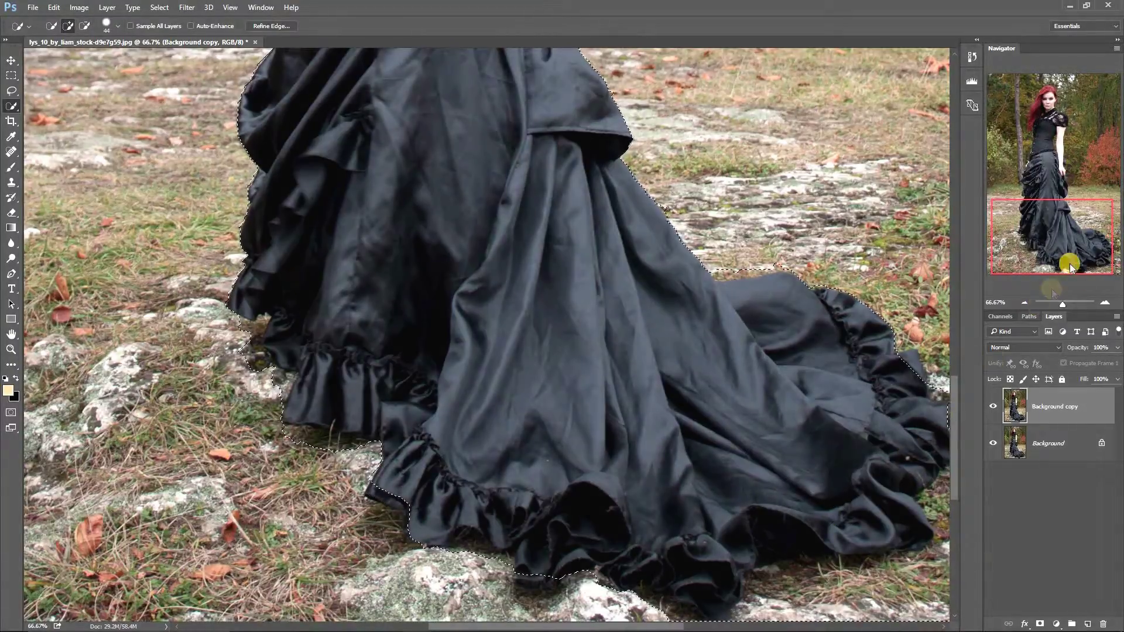
# Subtract the background gap between the arm and the waist from the selection with a 15 px brush.
pyautogui.click(1025, 303)
pyautogui.click(86, 27)
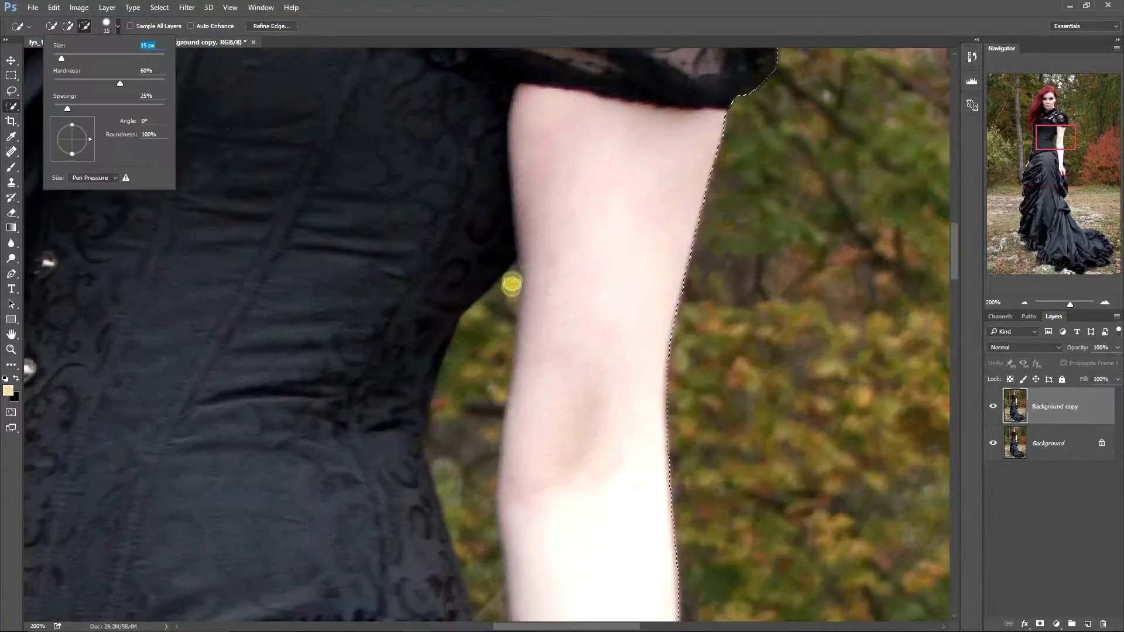
pyautogui.click(507, 288)
pyautogui.moveTo(498, 313)
pyautogui.mouseDown()
pyautogui.moveTo(479, 342)
pyautogui.moveTo(469, 497)
pyautogui.mouseUp()
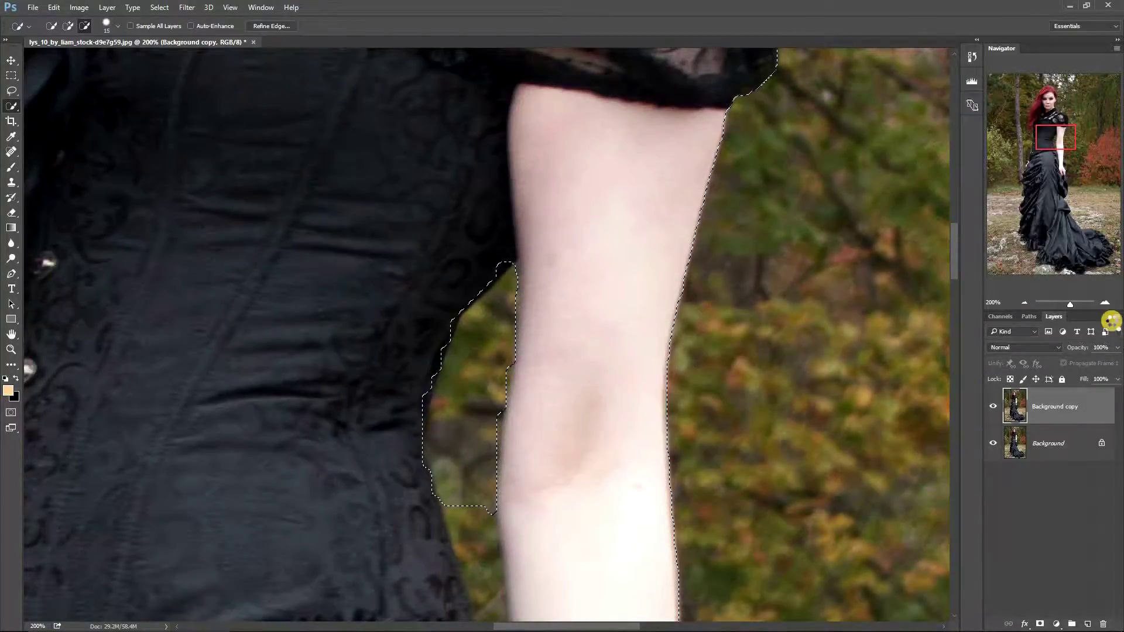
pyautogui.moveTo(1055, 145); pyautogui.dragTo(1056, 158)
pyautogui.moveTo(469, 185)
pyautogui.mouseDown()
pyautogui.moveTo(447, 188)
pyautogui.moveTo(460, 270)
pyautogui.mouseUp()
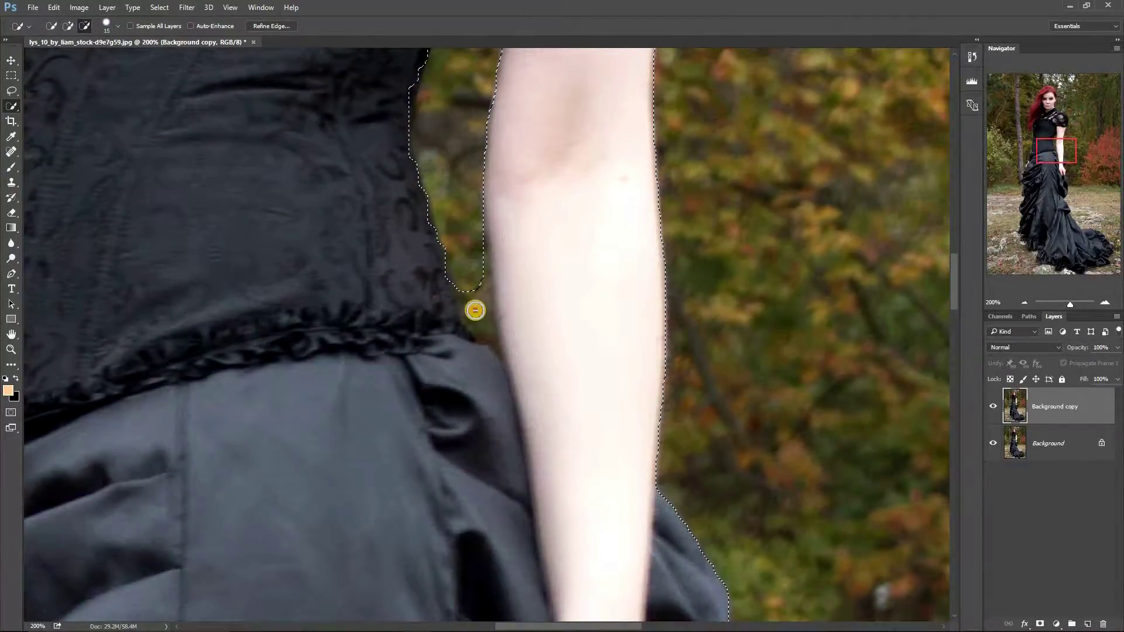
pyautogui.click(475, 325)
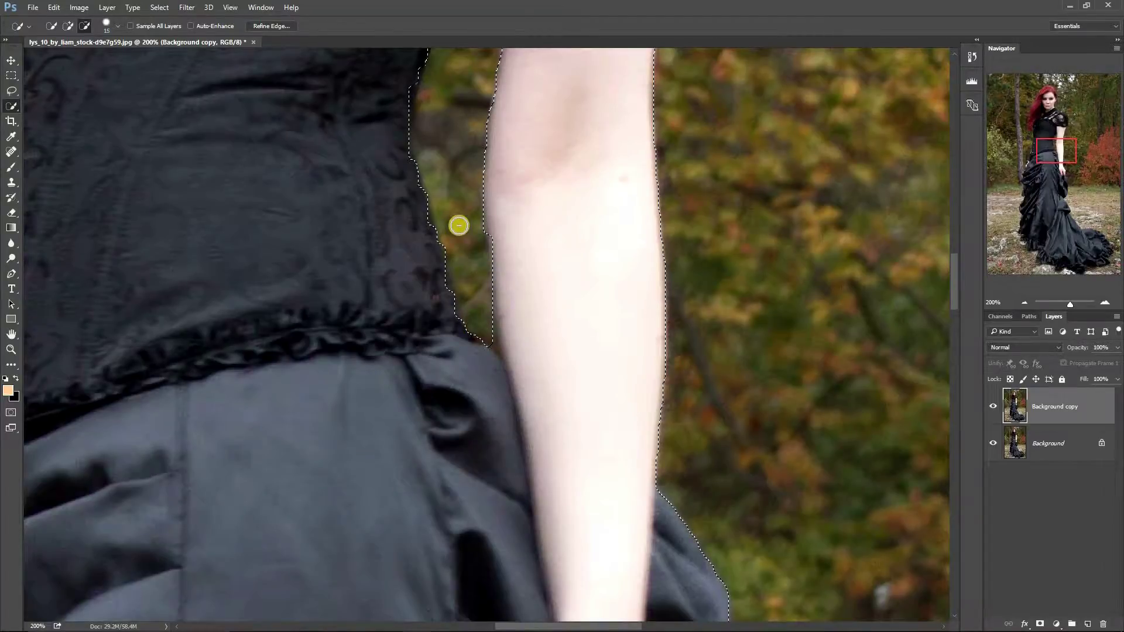
# Use Refine Edge with Smooth 14 and Shift Edge -20%, brushing along the outer edge of the red hair.
pyautogui.moveTo(1069, 301); pyautogui.dragTo(1050, 292)
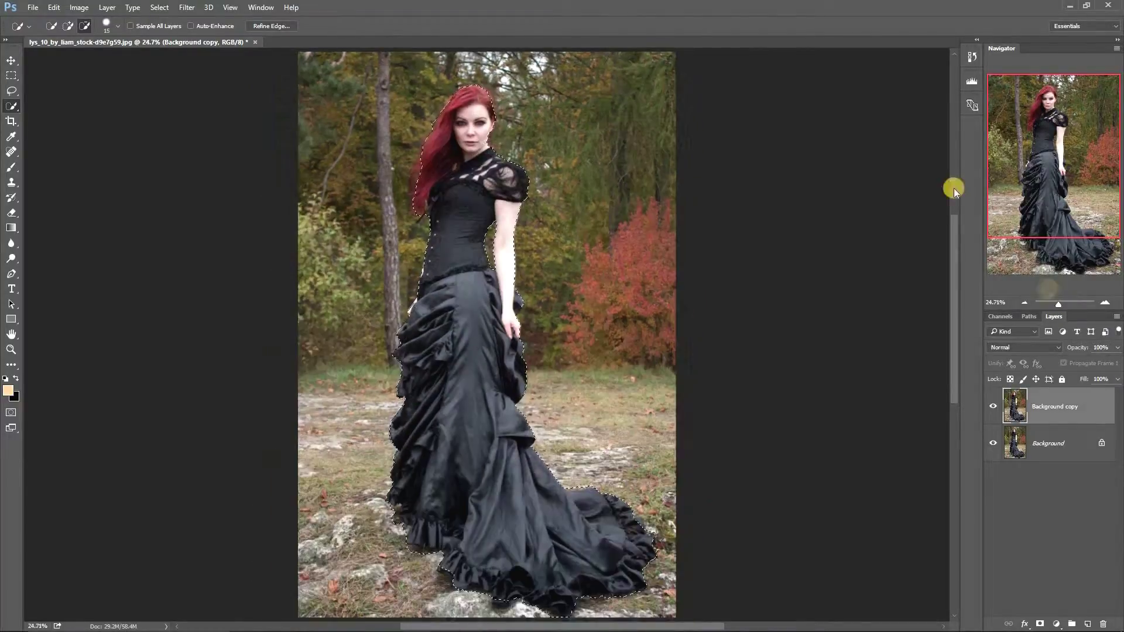
pyautogui.click(1105, 302)
pyautogui.click(1105, 302)
pyautogui.click(1105, 302)
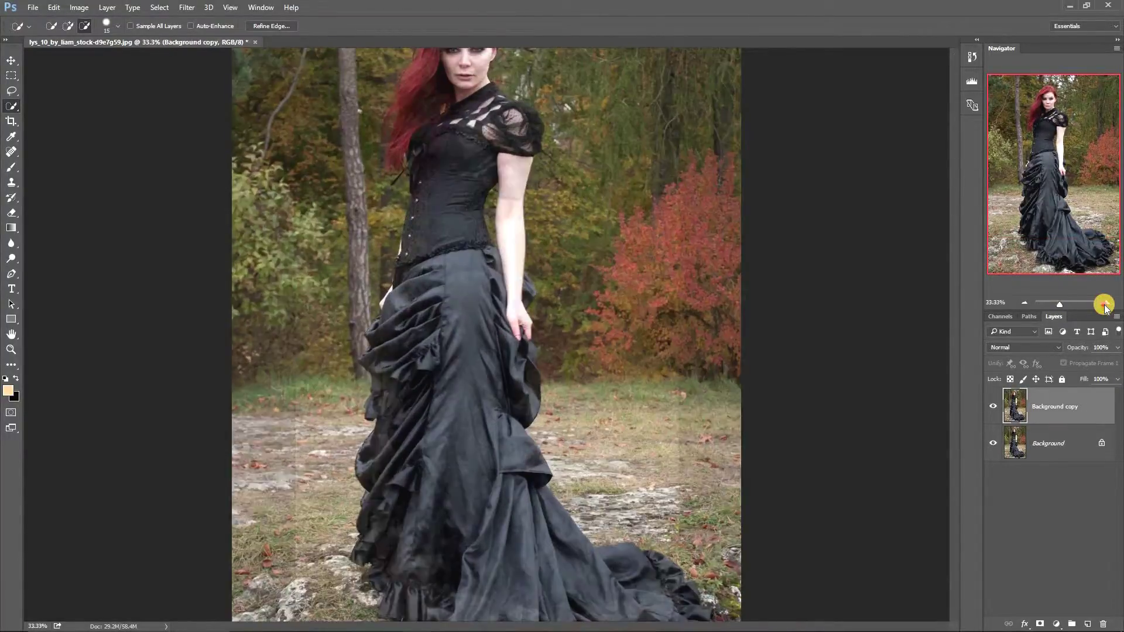
pyautogui.moveTo(474, 221); pyautogui.dragTo(476, 381)
pyautogui.moveTo(424, 141); pyautogui.dragTo(426, 240)
pyautogui.click(268, 26)
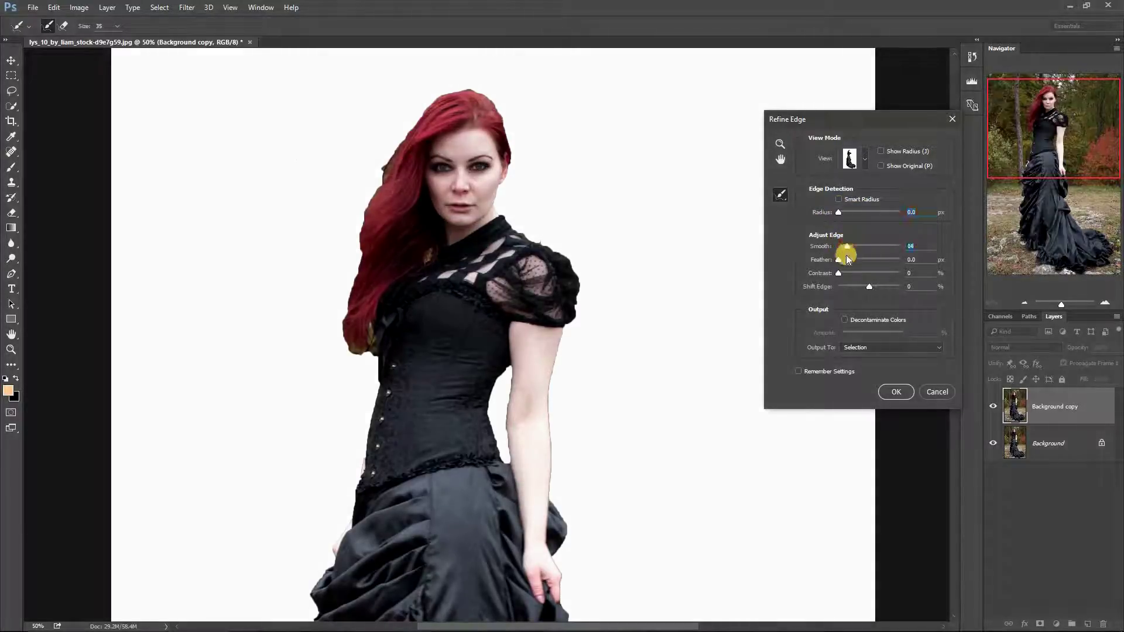
pyautogui.click(442, 93)
pyautogui.moveTo(432, 104)
pyautogui.mouseDown()
pyautogui.moveTo(474, 91)
pyautogui.moveTo(496, 110)
pyautogui.moveTo(508, 168)
pyautogui.moveTo(511, 133)
pyautogui.moveTo(496, 97)
pyautogui.moveTo(407, 112)
pyautogui.moveTo(427, 111)
pyautogui.moveTo(375, 184)
pyautogui.moveTo(345, 334)
pyautogui.moveTo(349, 354)
pyautogui.moveTo(358, 339)
pyautogui.moveTo(366, 347)
pyautogui.moveTo(368, 324)
pyautogui.moveTo(374, 354)
pyautogui.mouseUp()
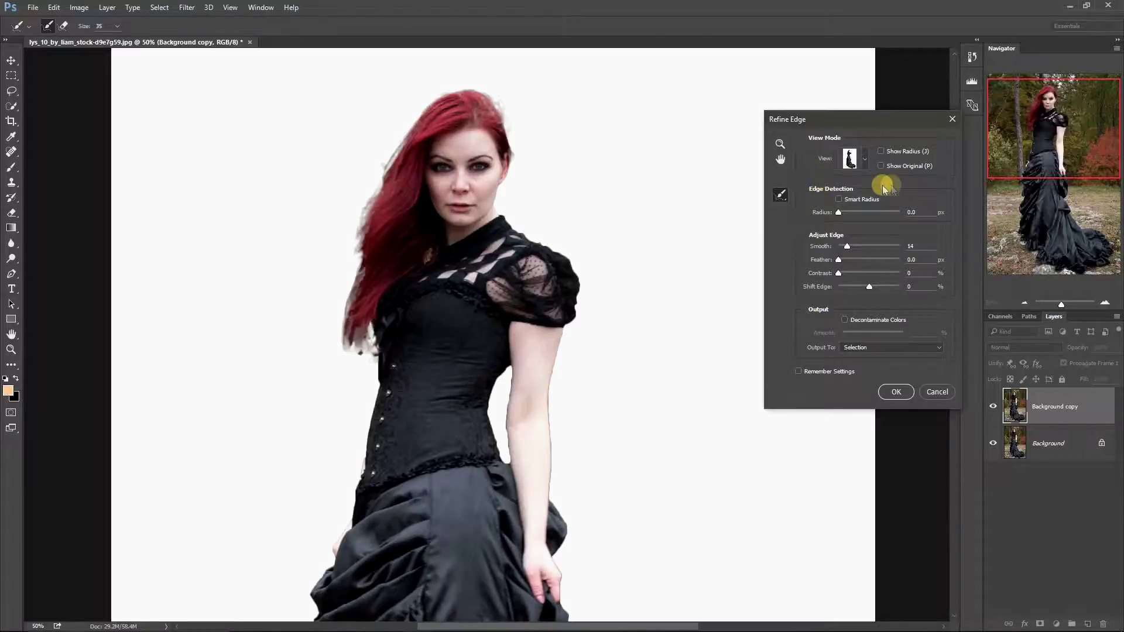
pyautogui.moveTo(869, 290); pyautogui.dragTo(863, 287)
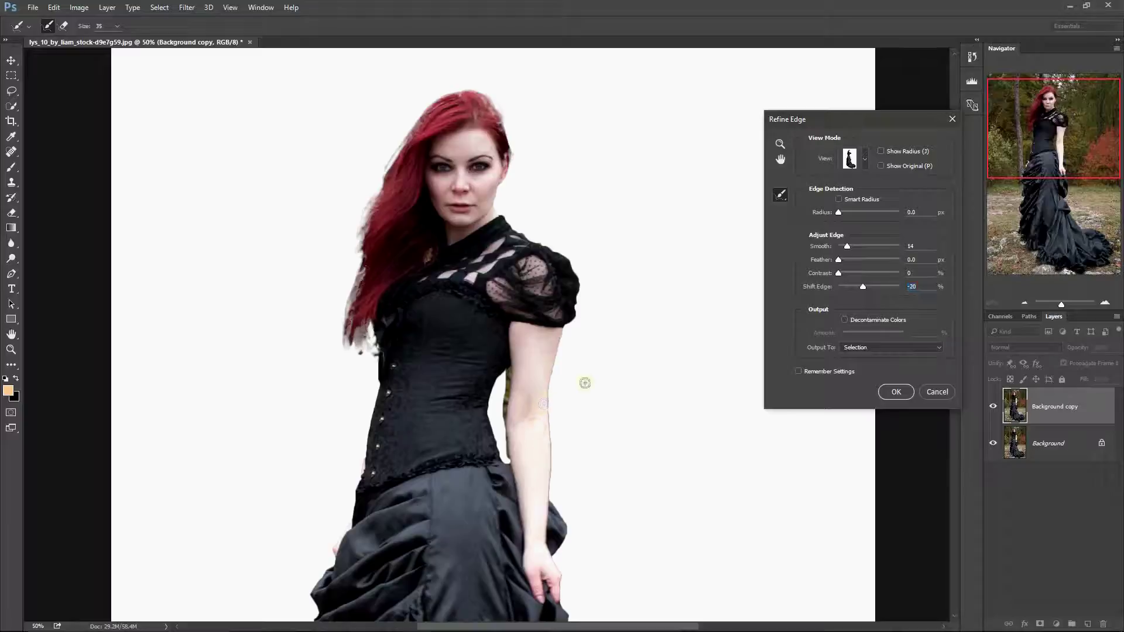
# Brush the refinement along the outer arm, skirt and train edges, and output the result as a selection.
pyautogui.moveTo(551, 388); pyautogui.dragTo(548, 414)
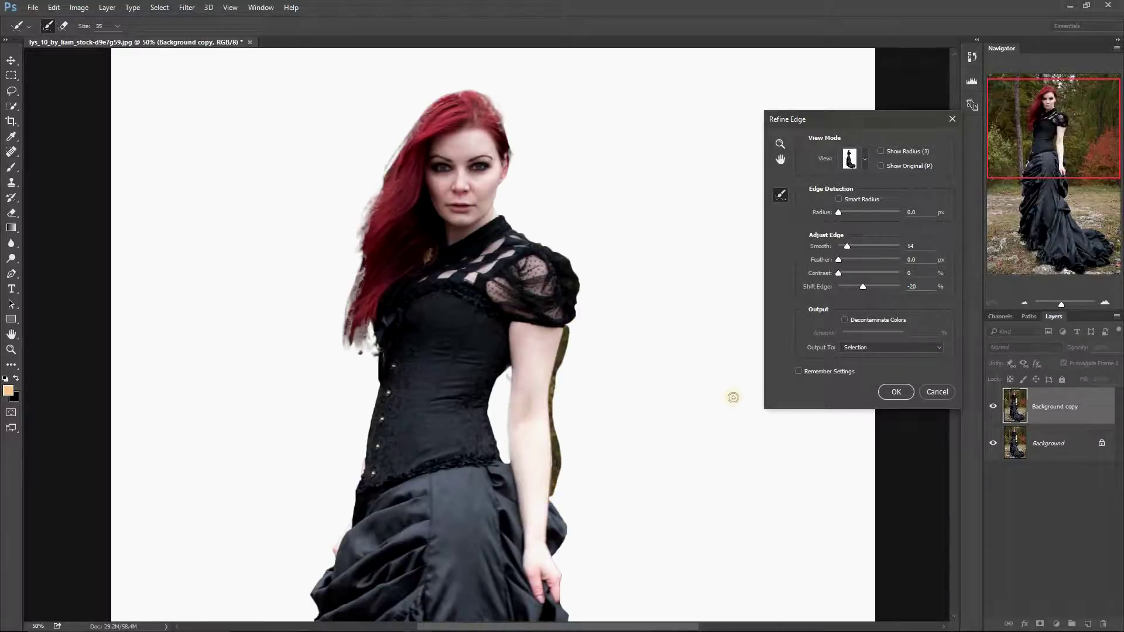
pyautogui.scroll(-6, 518, 379)
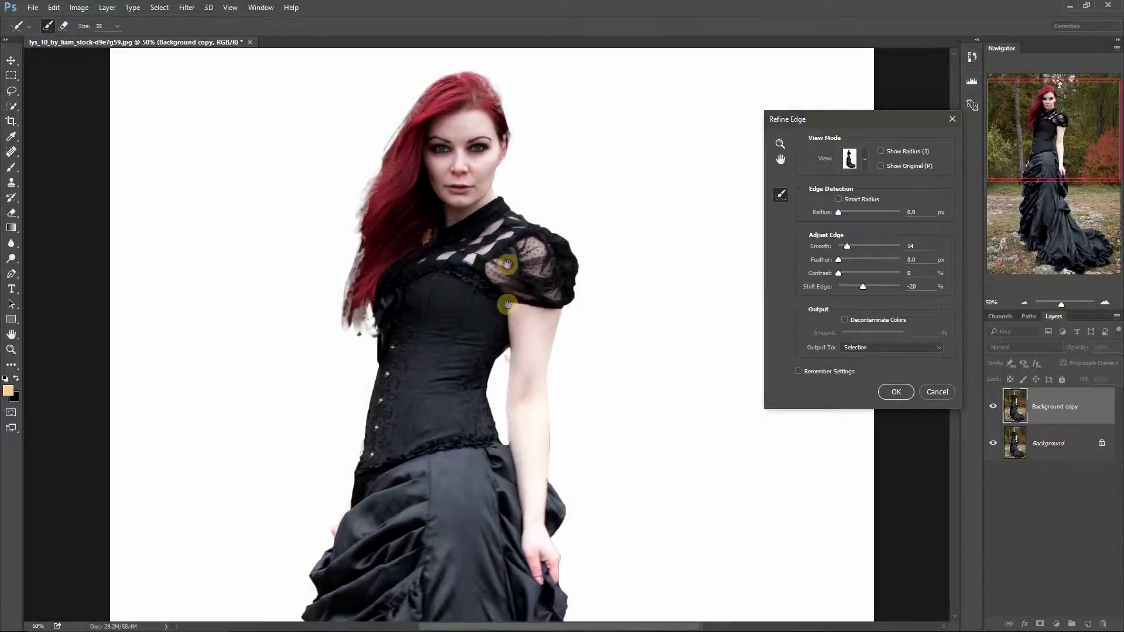
pyautogui.scroll(-7, 487, 346)
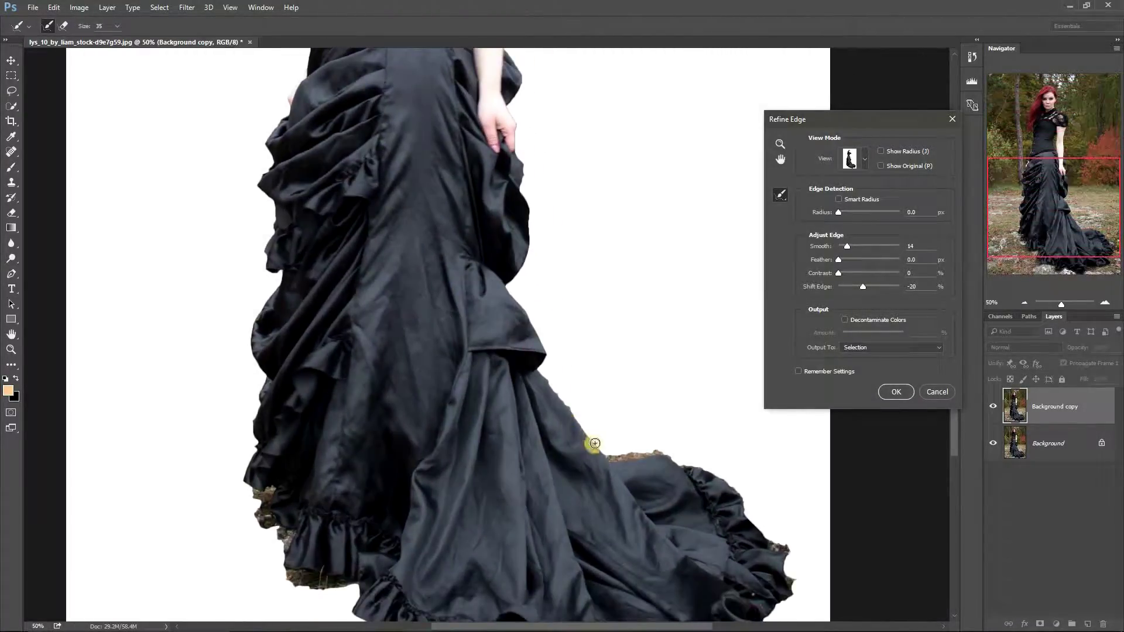
pyautogui.moveTo(591, 440)
pyautogui.mouseDown()
pyautogui.moveTo(614, 460)
pyautogui.moveTo(661, 458)
pyautogui.mouseUp()
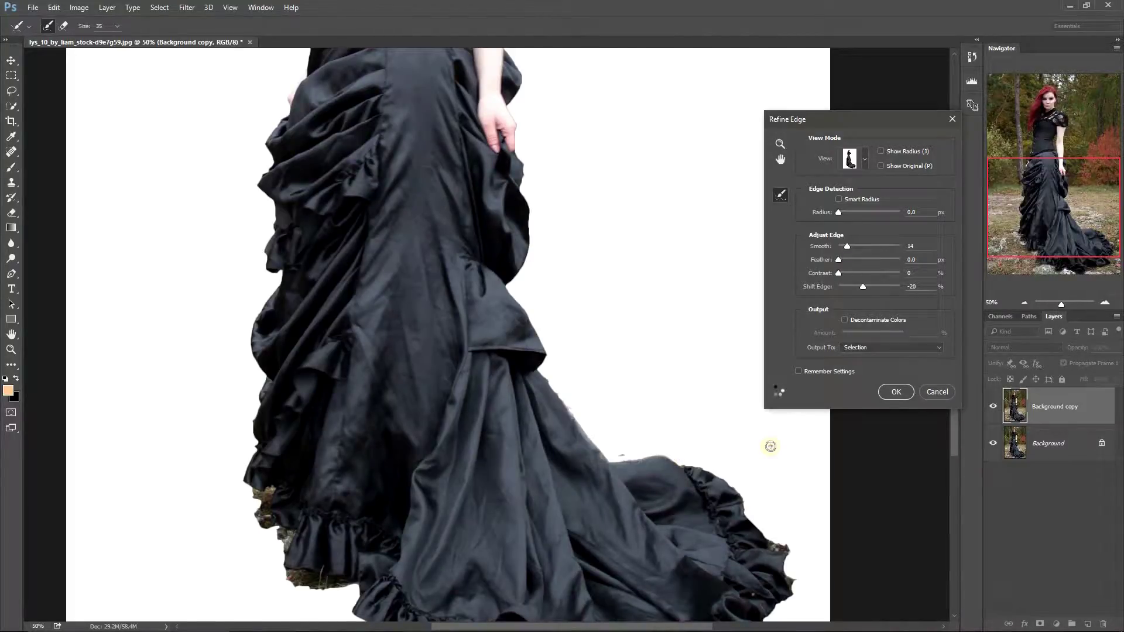
pyautogui.moveTo(653, 464); pyautogui.dragTo(606, 454)
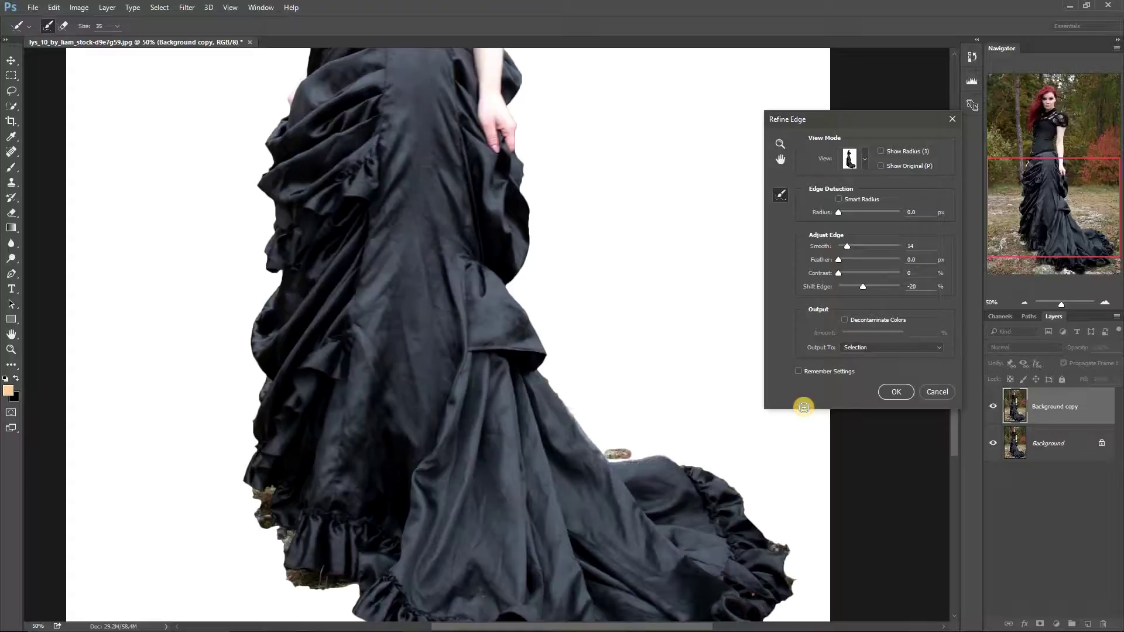
pyautogui.moveTo(562, 347); pyautogui.dragTo(526, 256)
pyautogui.moveTo(237, 420); pyautogui.dragTo(216, 393)
pyautogui.click(896, 392)
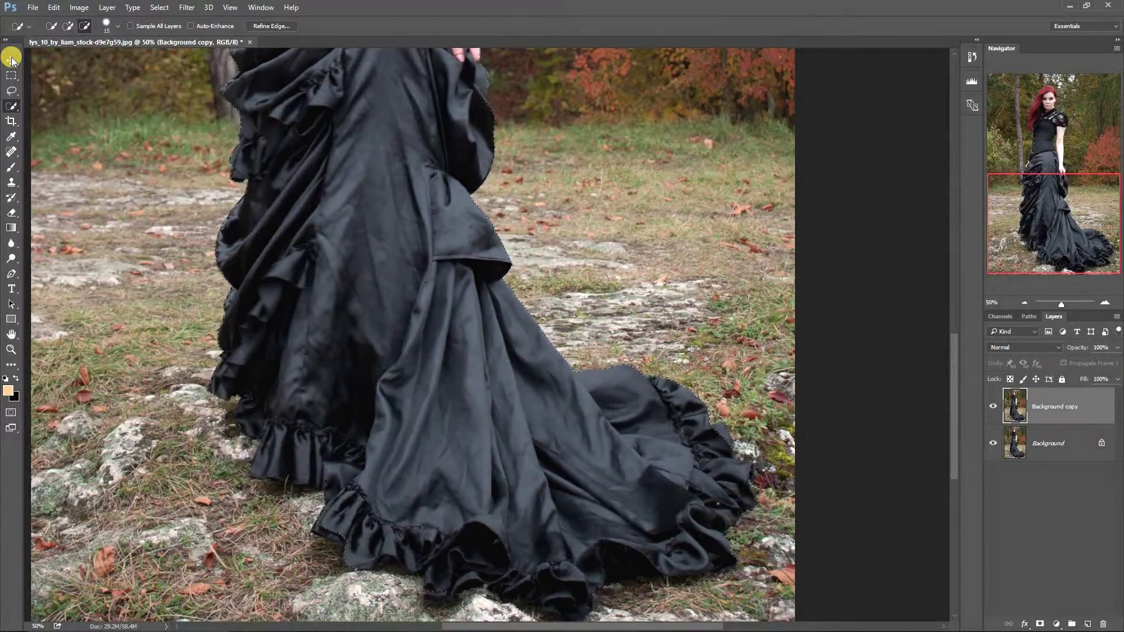
# Invert the selection so that it covers the background around the woman.
pyautogui.hotkey('ctrl', '0')
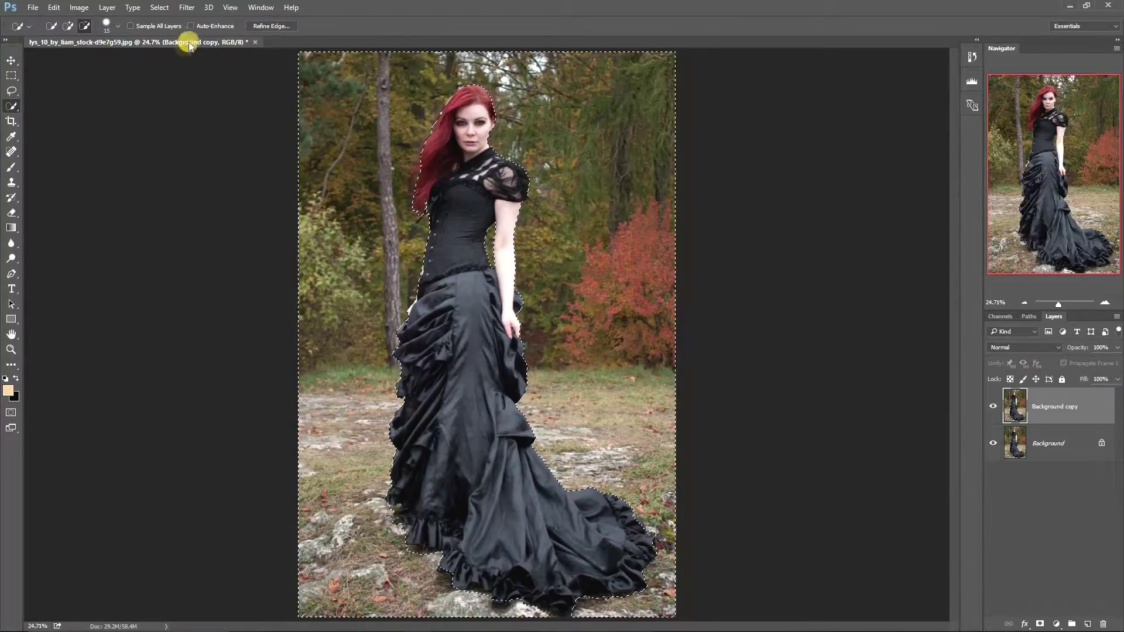
# Start a Tilt-Shift blur on the selected background and set its blur amount to 30 px.
pyautogui.click(186, 7)
pyautogui.moveTo(214, 139)
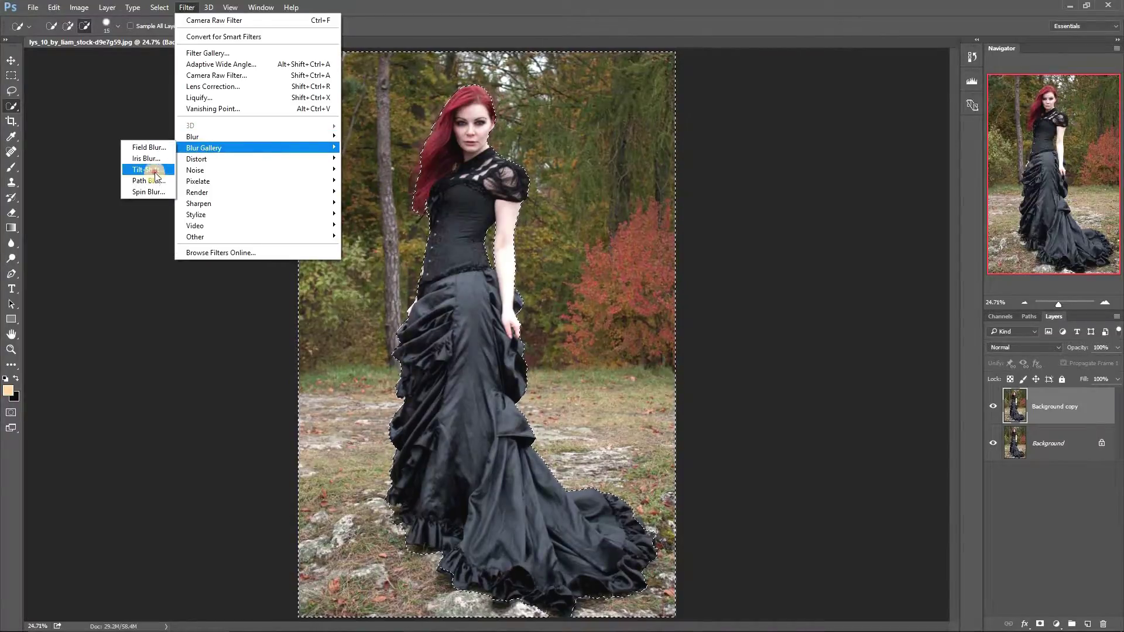
pyautogui.click(153, 171)
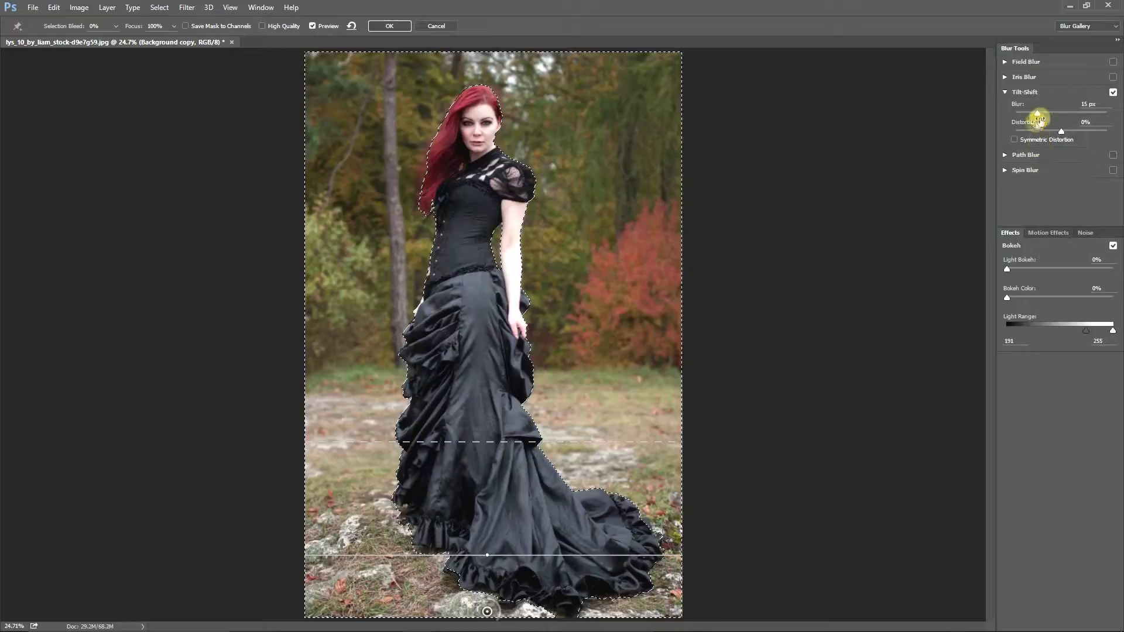
pyautogui.moveTo(1046, 114); pyautogui.dragTo(1057, 115)
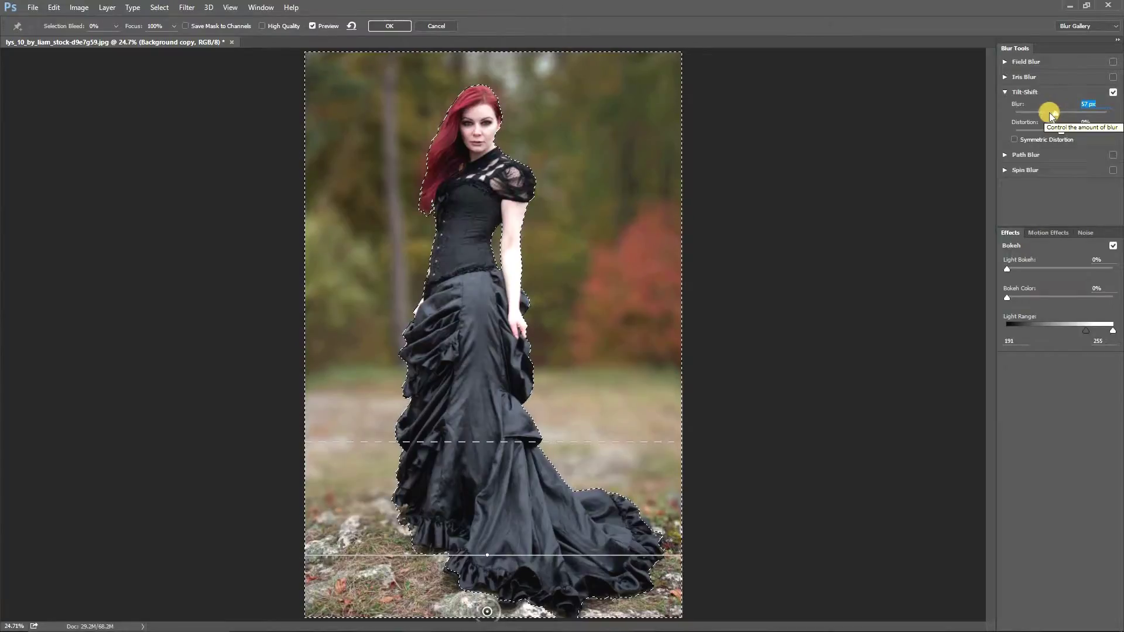
pyautogui.moveTo(1050, 114); pyautogui.dragTo(1047, 114)
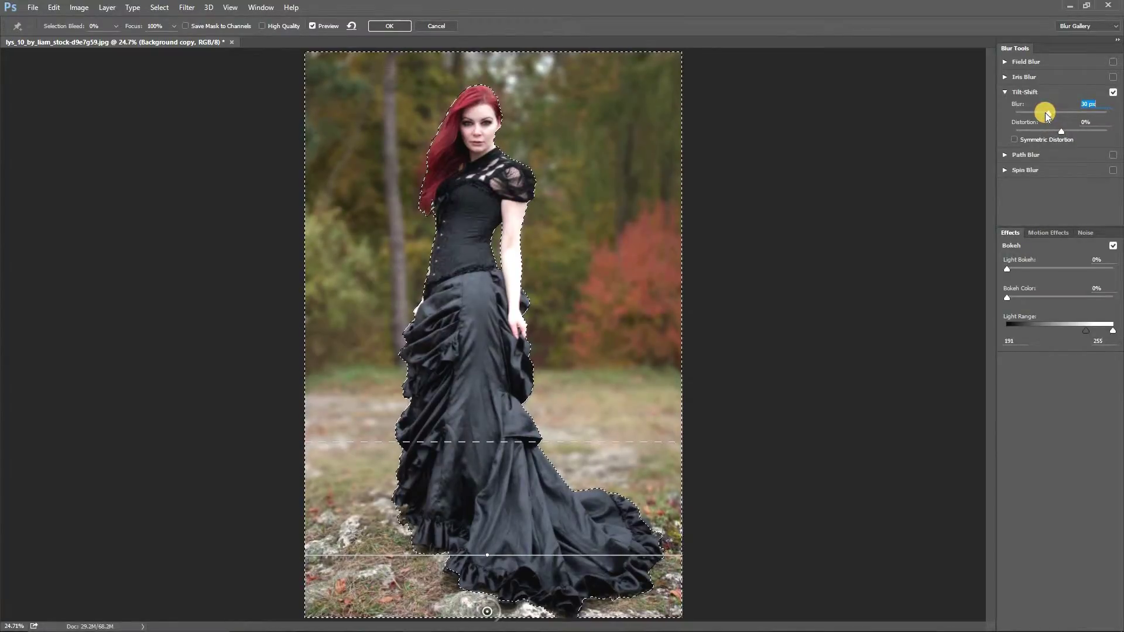
# Set Light Bokeh to 33% and Bokeh Color to 27%, and apply the blur to the background.
pyautogui.click(1036, 267)
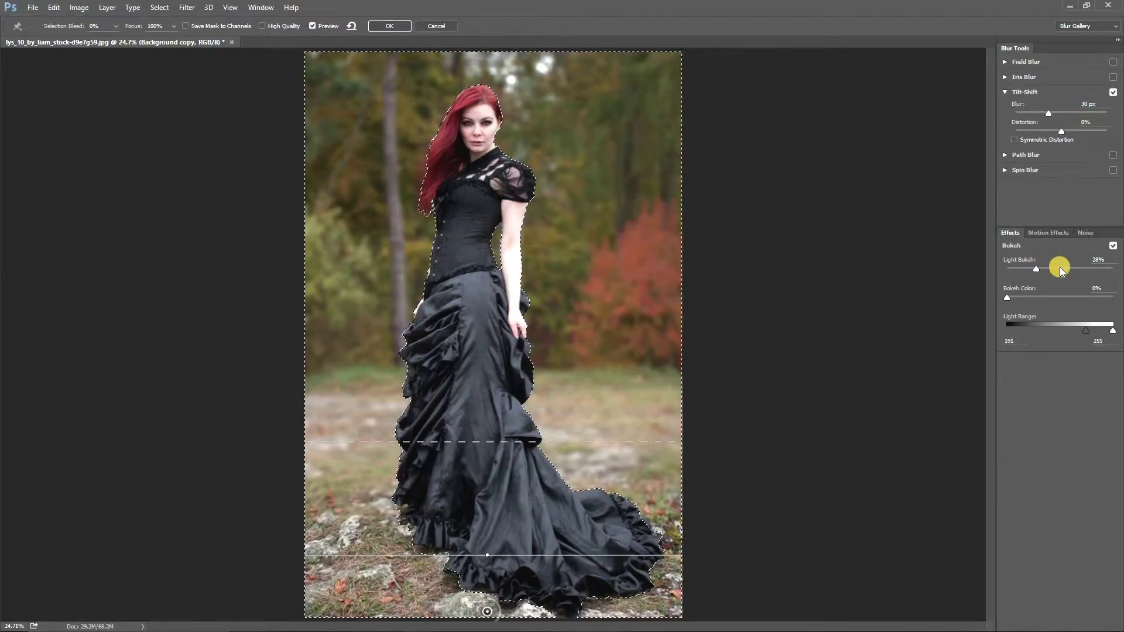
pyautogui.click(1076, 268)
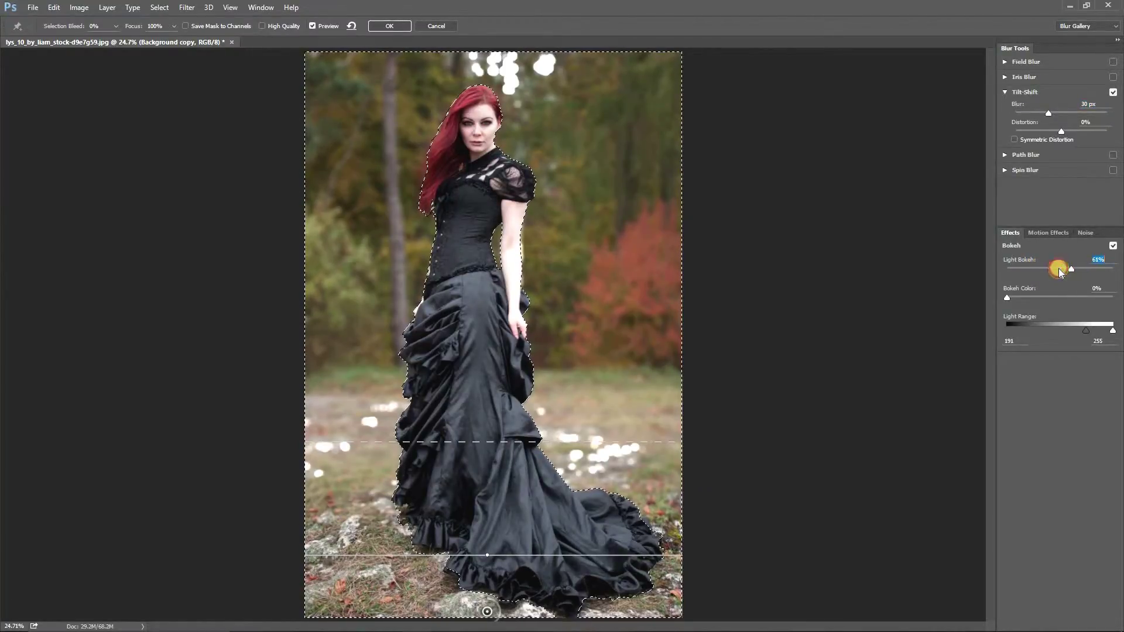
pyautogui.click(1058, 268)
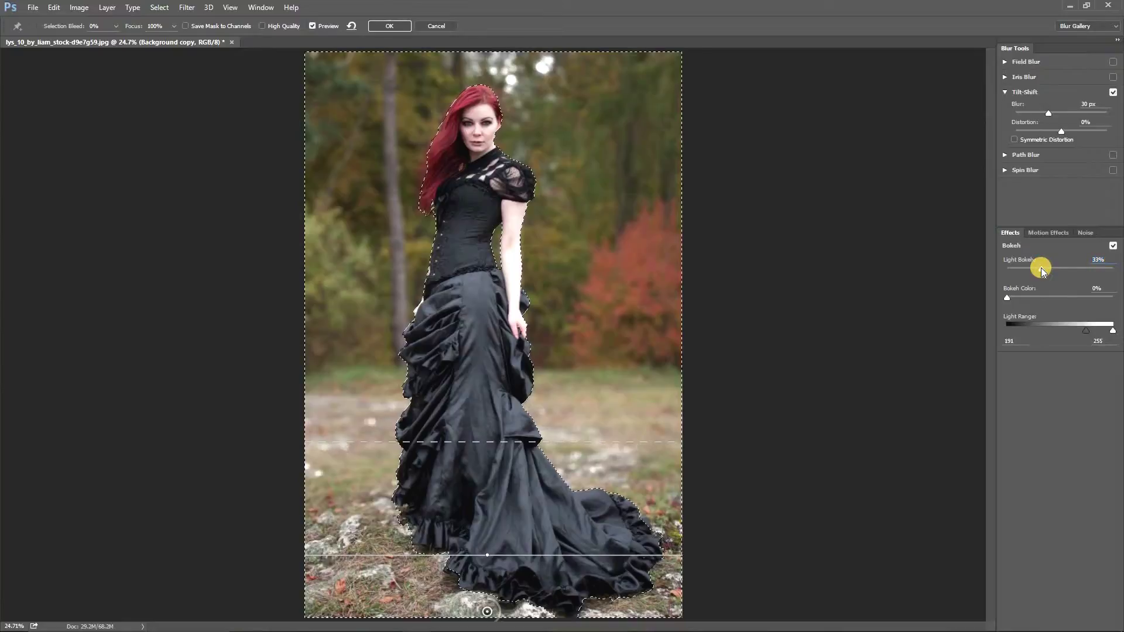
pyautogui.click(1035, 296)
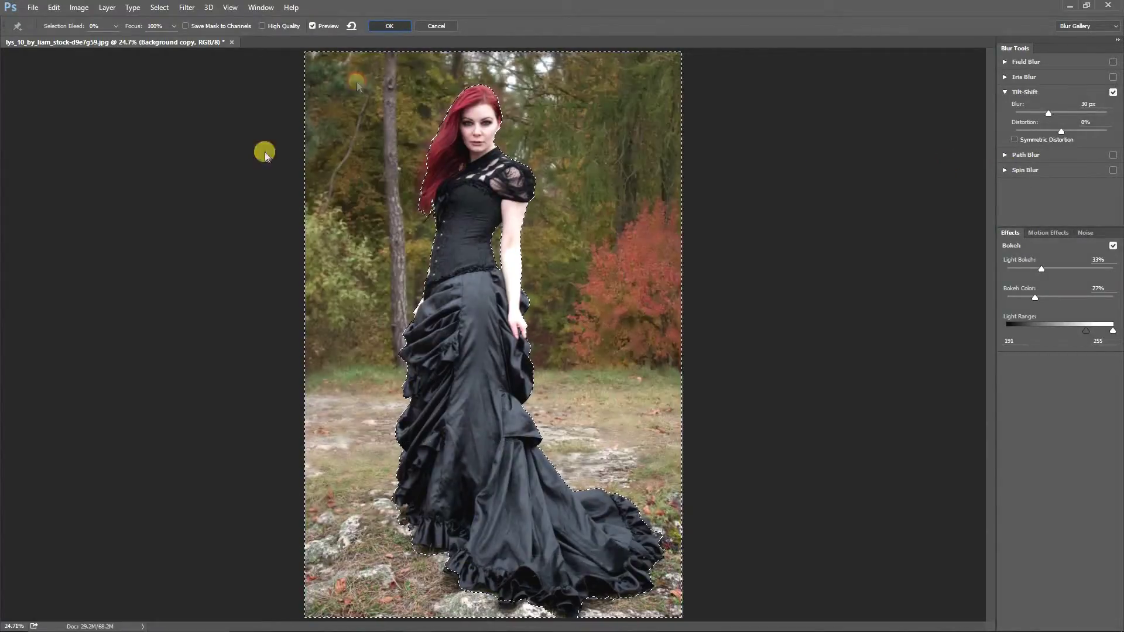
pyautogui.press('Return')
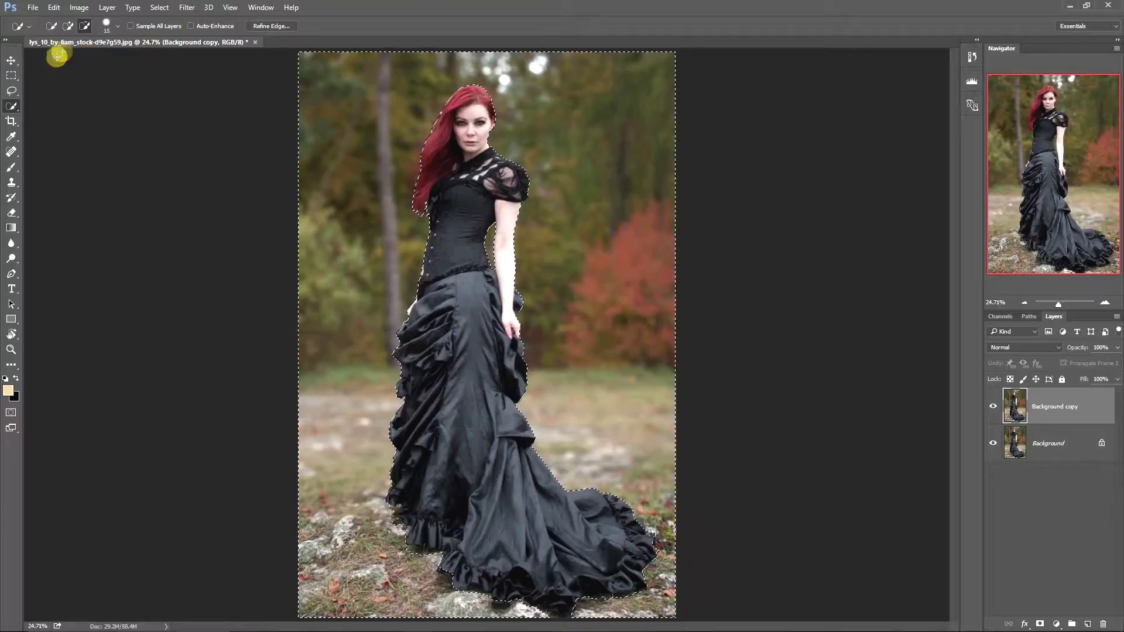
# Clear the selection and compare the blurred copy with the original photo, leaving the Move tool active.
pyautogui.hotkey('ctrl', 'd')
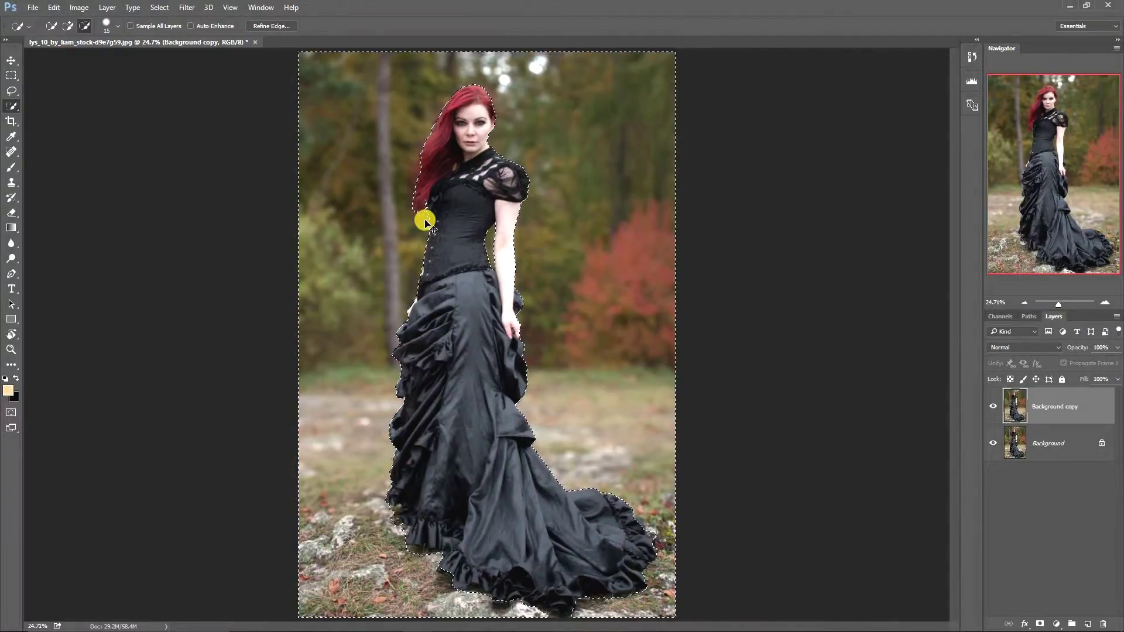
pyautogui.click(997, 412)
pyautogui.click(997, 413)
pyautogui.press('v')
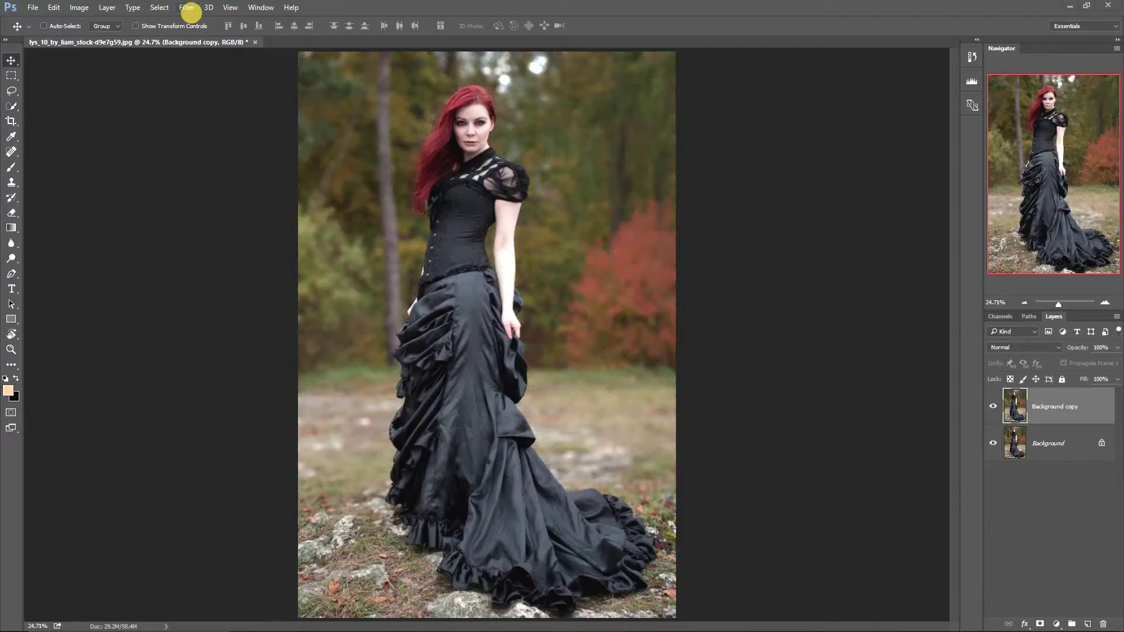
# Open the Camera Raw filter and set Contrast -27, Highlights +23, Shadows -39, Whites +42, Blacks -7, Clarity -4 and Vibrance +30.
pyautogui.click(187, 9)
pyautogui.click(373, 138)
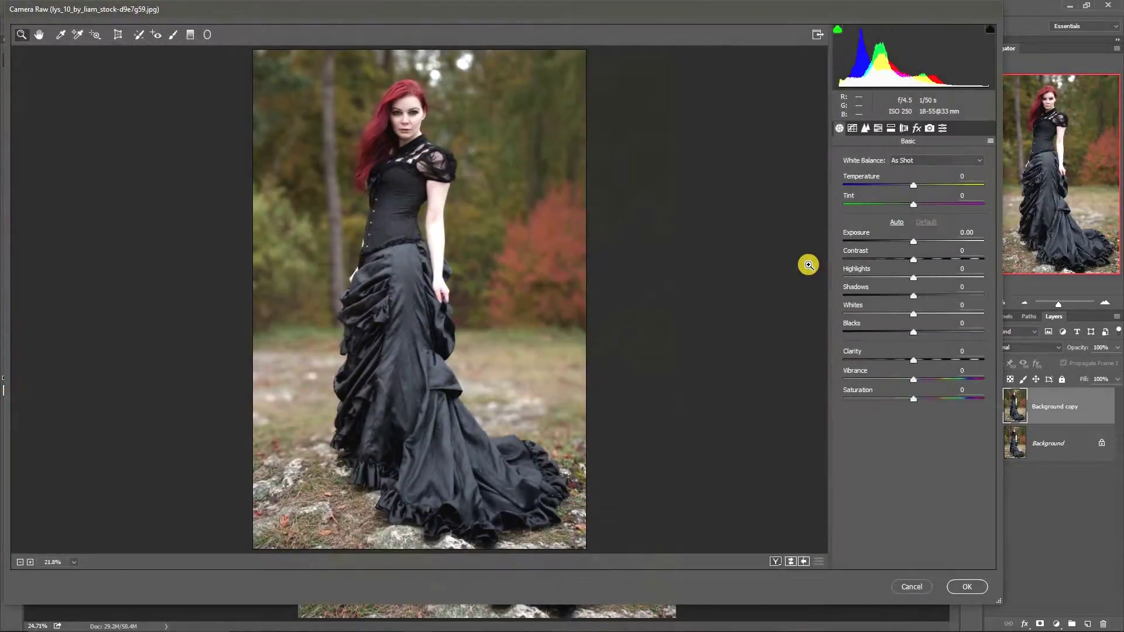
pyautogui.moveTo(911, 259); pyautogui.dragTo(932, 380)
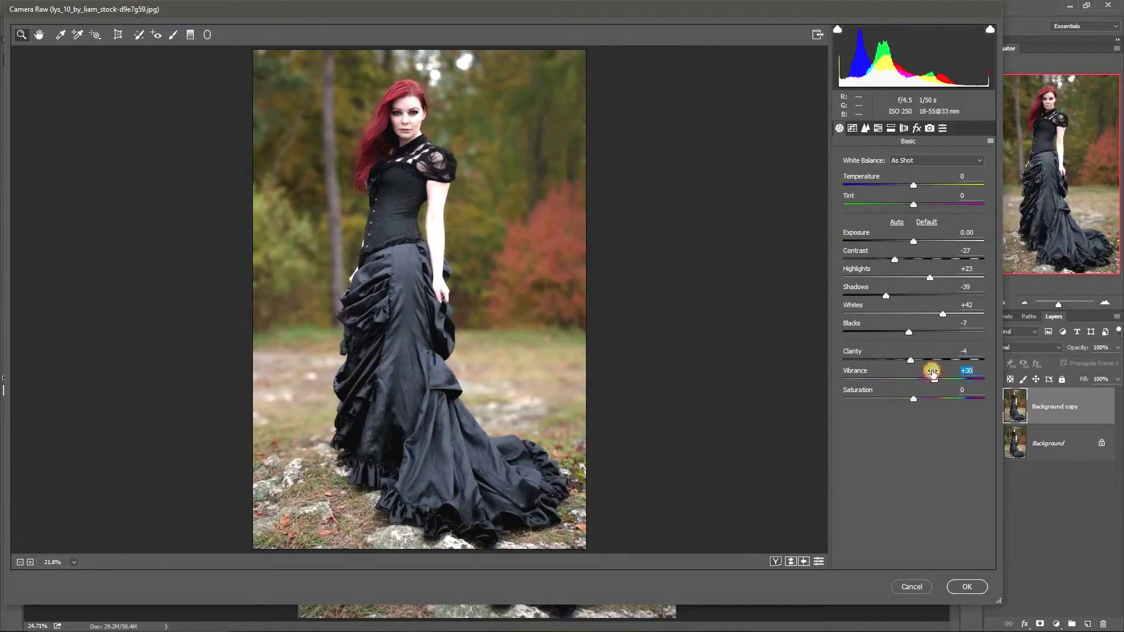
# Set the sharpening amount to 40 and luminance noise reduction to 15, and apply the Camera Raw filter.
pyautogui.click(867, 129)
pyautogui.moveTo(844, 176); pyautogui.dragTo(884, 184)
pyautogui.moveTo(844, 274); pyautogui.dragTo(868, 278)
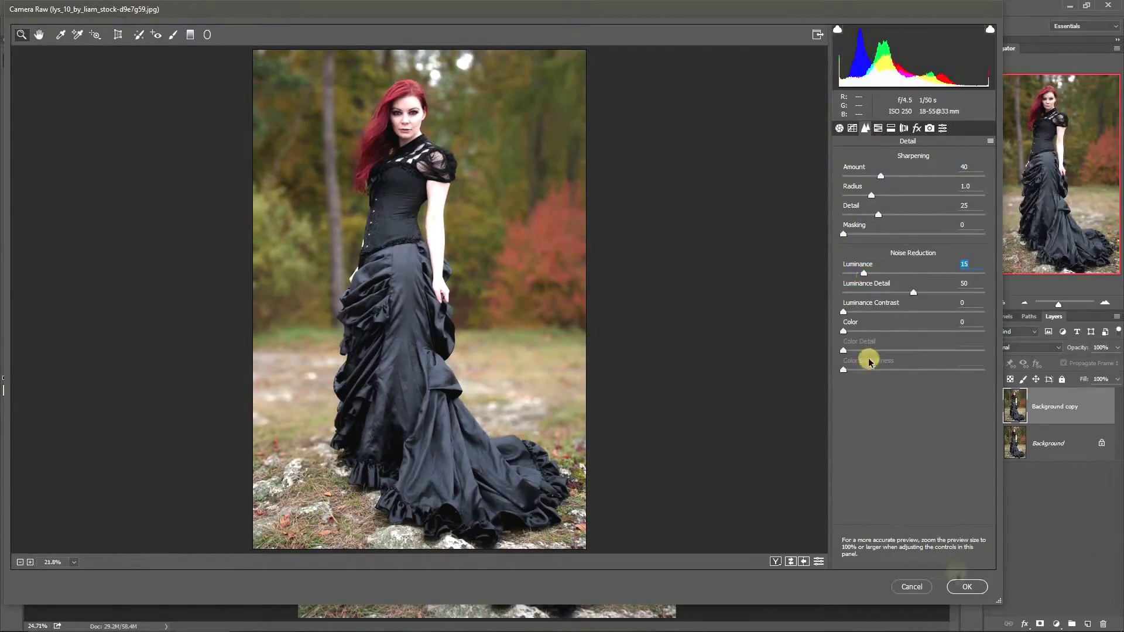
pyautogui.click(966, 585)
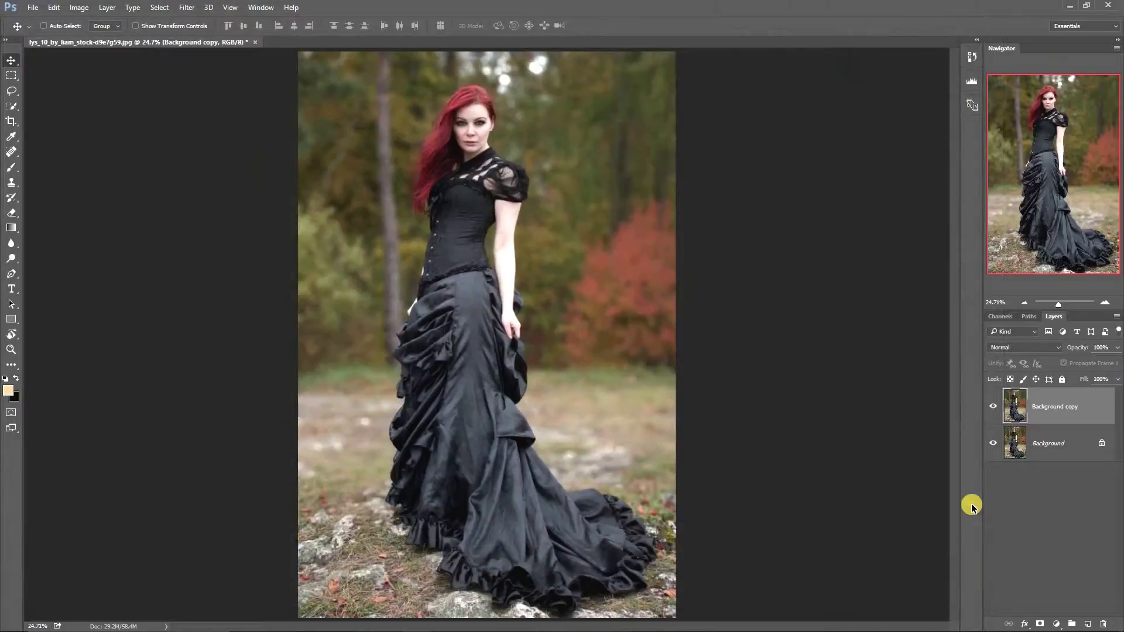
# Add a Selective Color adjustment layer and set its Reds to Magenta +37%, Yellow -10% and Black -21%.
pyautogui.click(1058, 625)
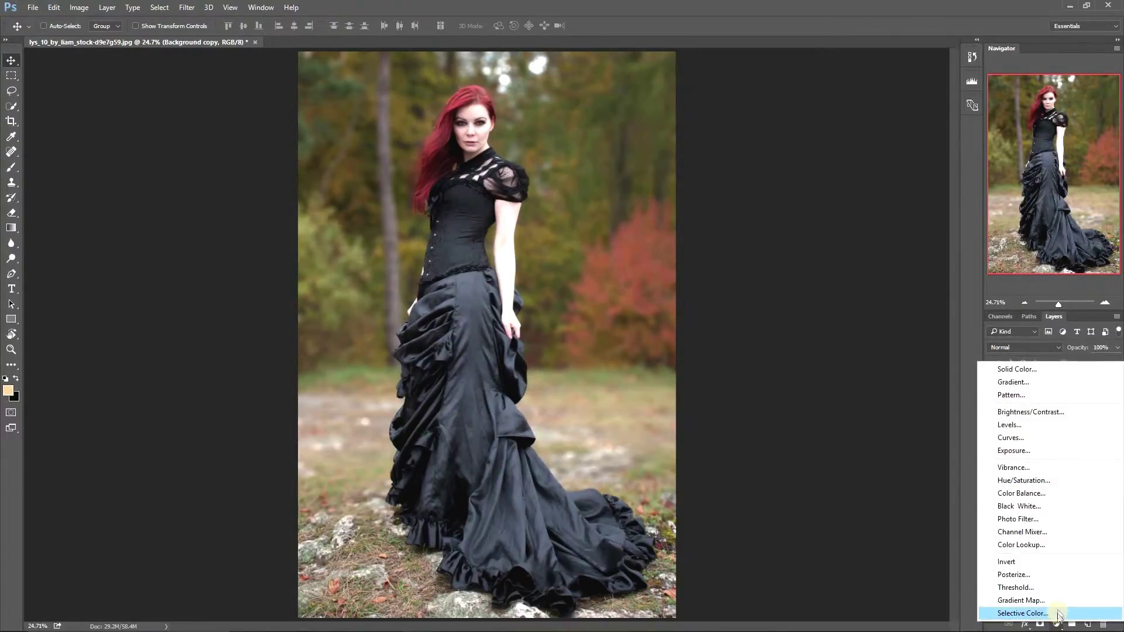
pyautogui.click(1059, 614)
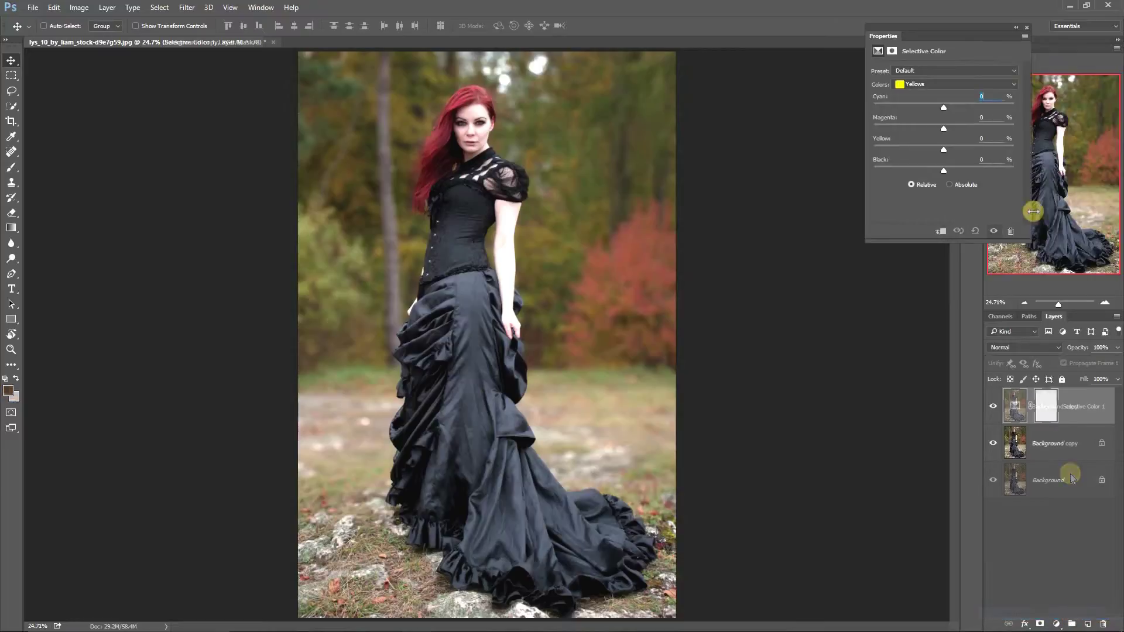
pyautogui.click(937, 84)
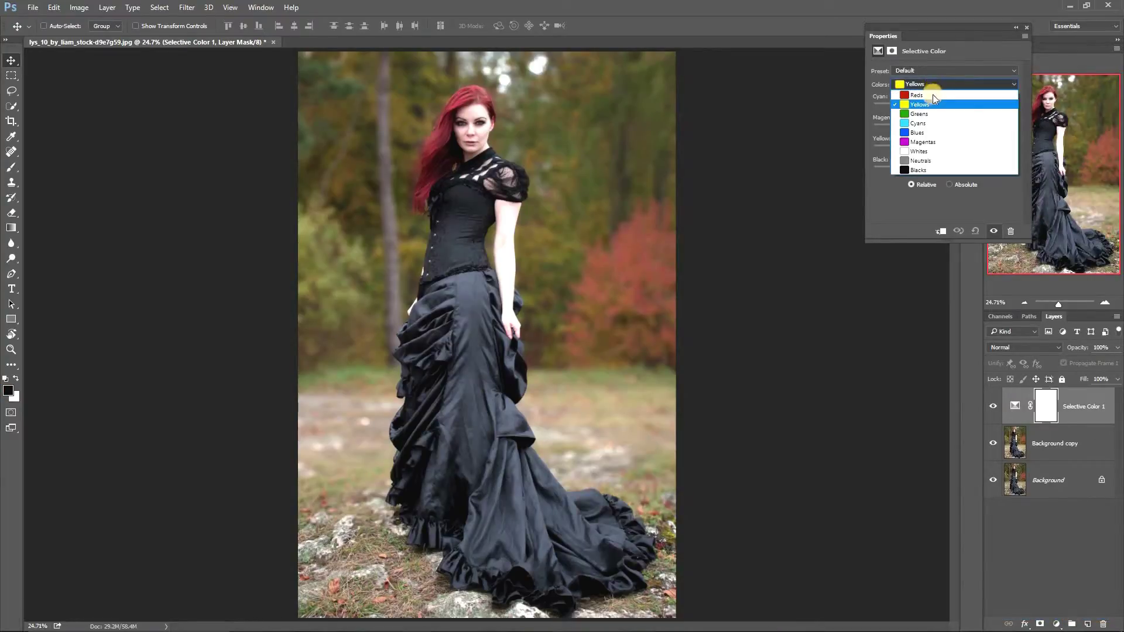
pyautogui.click(932, 97)
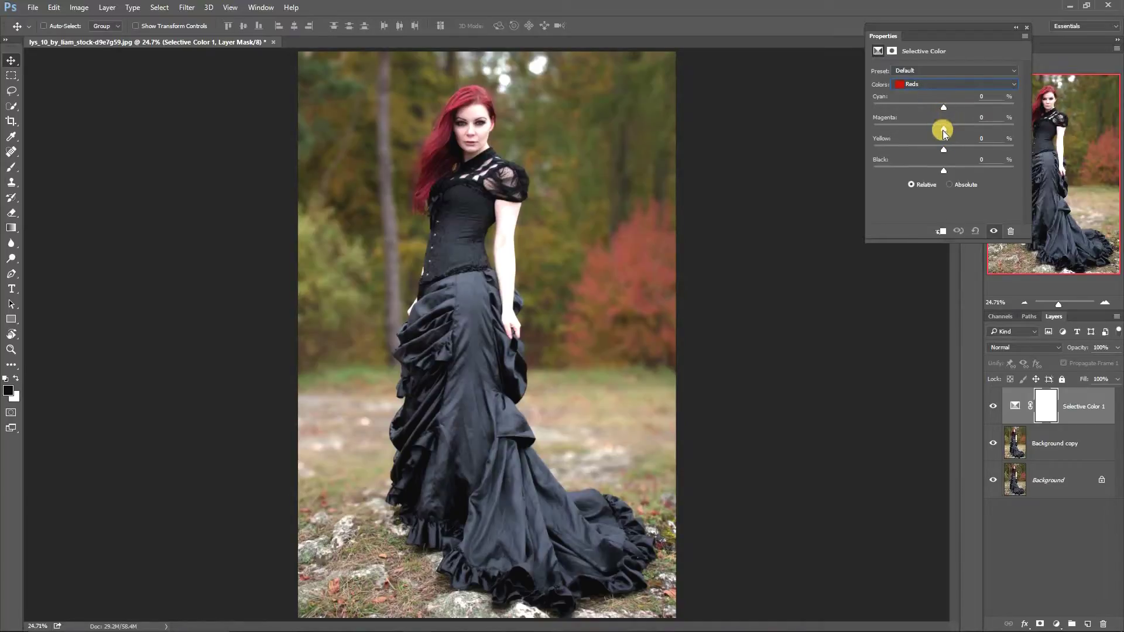
pyautogui.moveTo(945, 133); pyautogui.dragTo(926, 151)
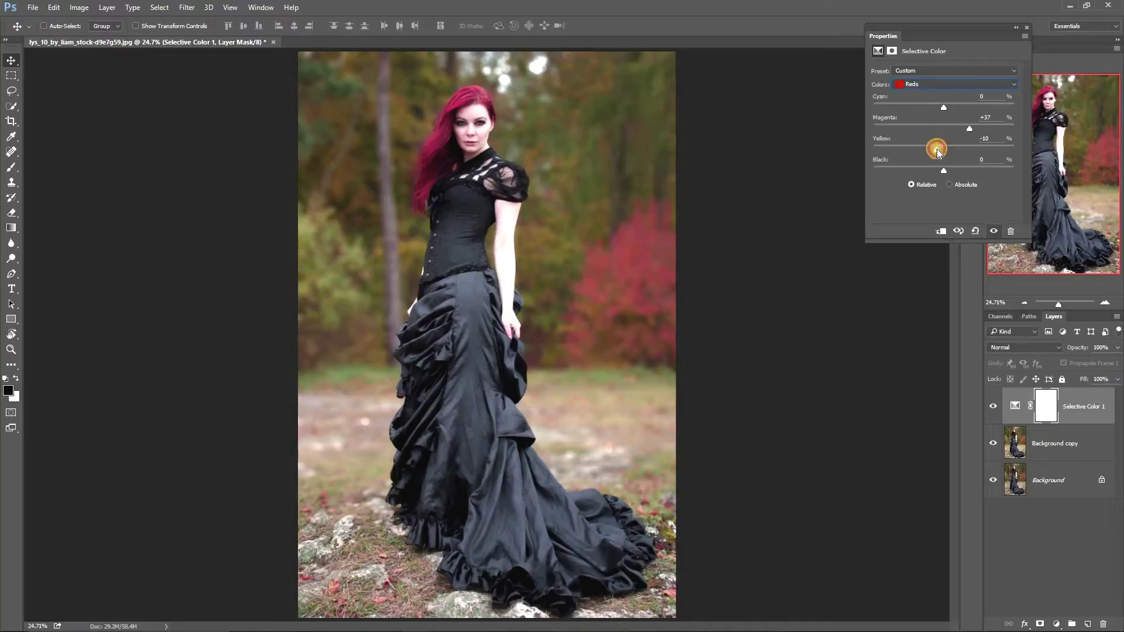
pyautogui.moveTo(937, 151); pyautogui.dragTo(936, 150)
pyautogui.moveTo(943, 171)
pyautogui.mouseDown()
pyautogui.moveTo(921, 171)
pyautogui.moveTo(934, 174)
pyautogui.mouseUp()
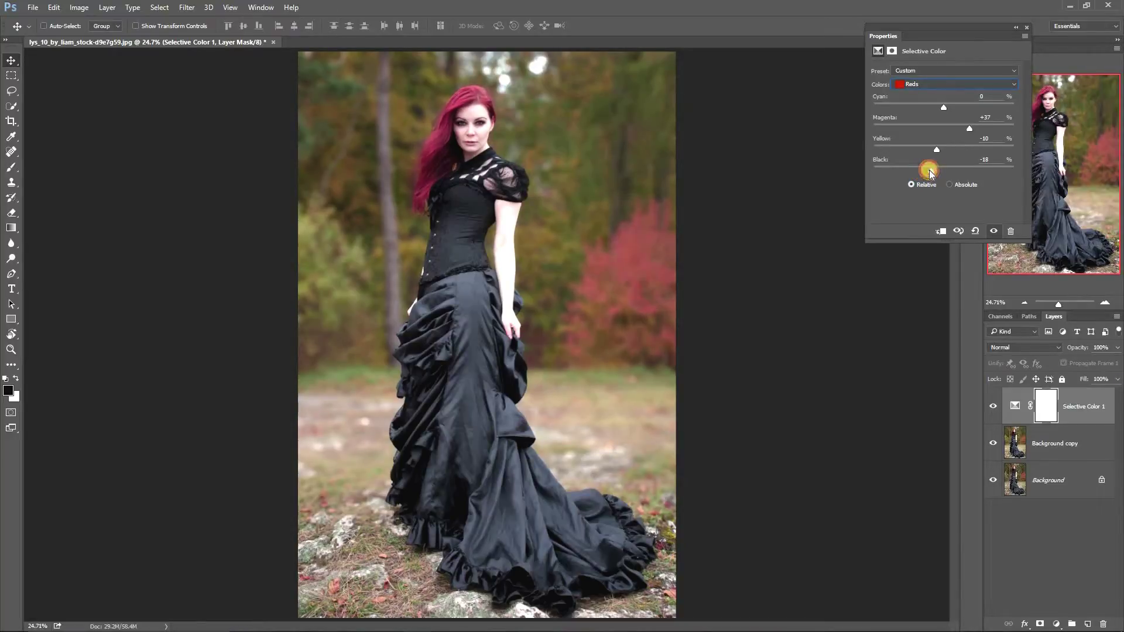
# Set the Selective Color Yellows to Cyan -100%, Magenta +100%, Yellow -11% and Black -18%, and compare the image with and without the adjustment.
pyautogui.click(929, 79)
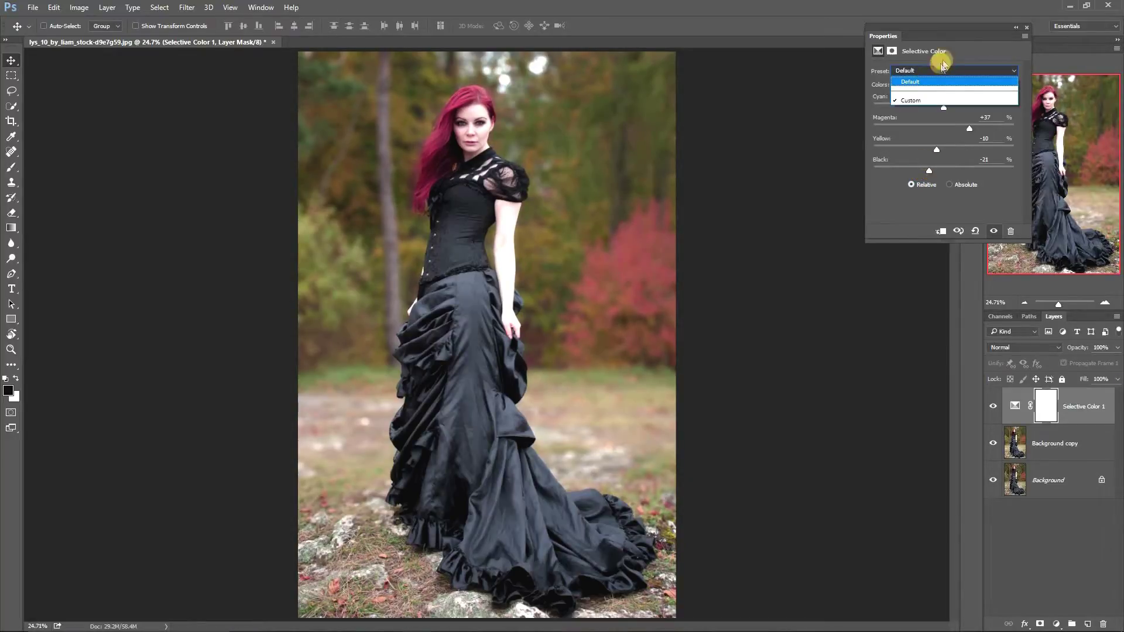
pyautogui.click(929, 82)
pyautogui.click(929, 87)
pyautogui.click(929, 99)
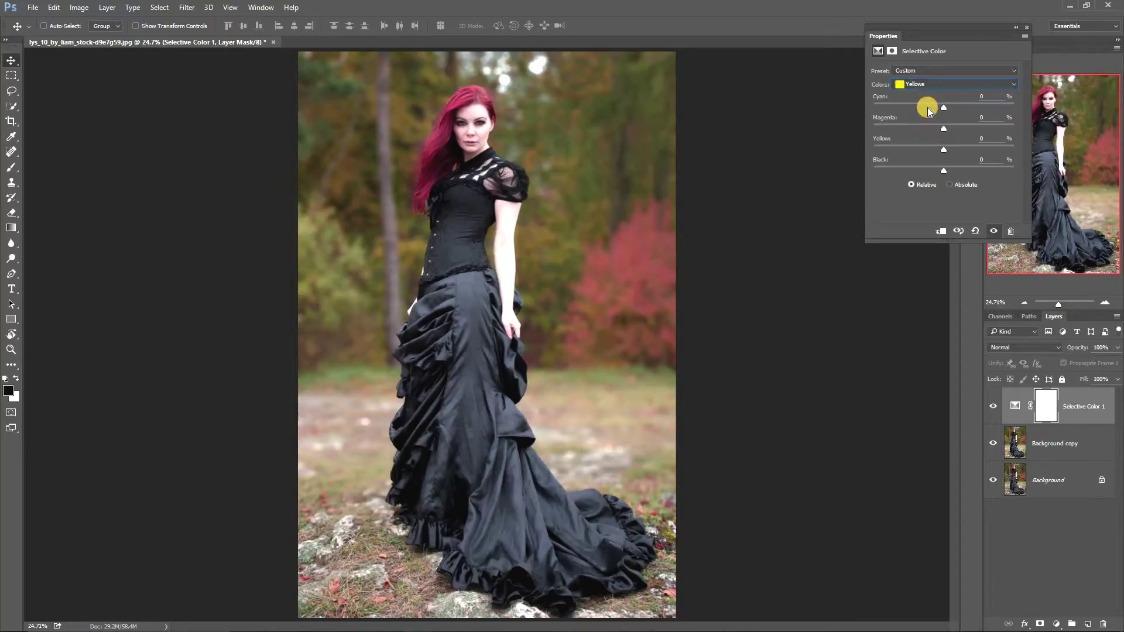
pyautogui.moveTo(942, 108); pyautogui.dragTo(850, 111)
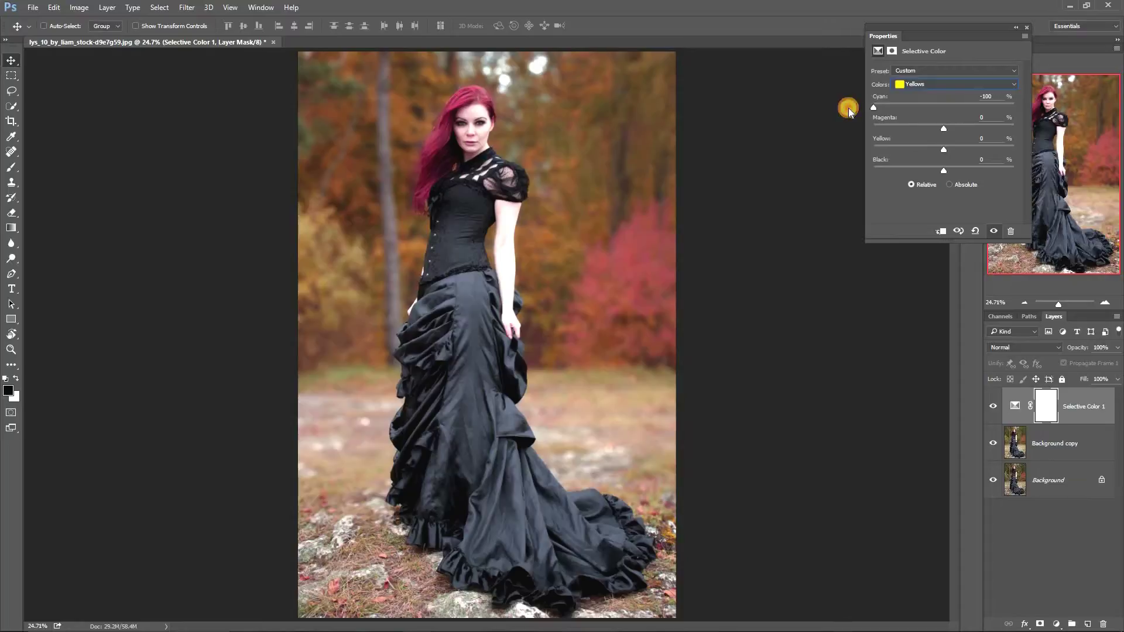
pyautogui.moveTo(944, 130); pyautogui.dragTo(1012, 133)
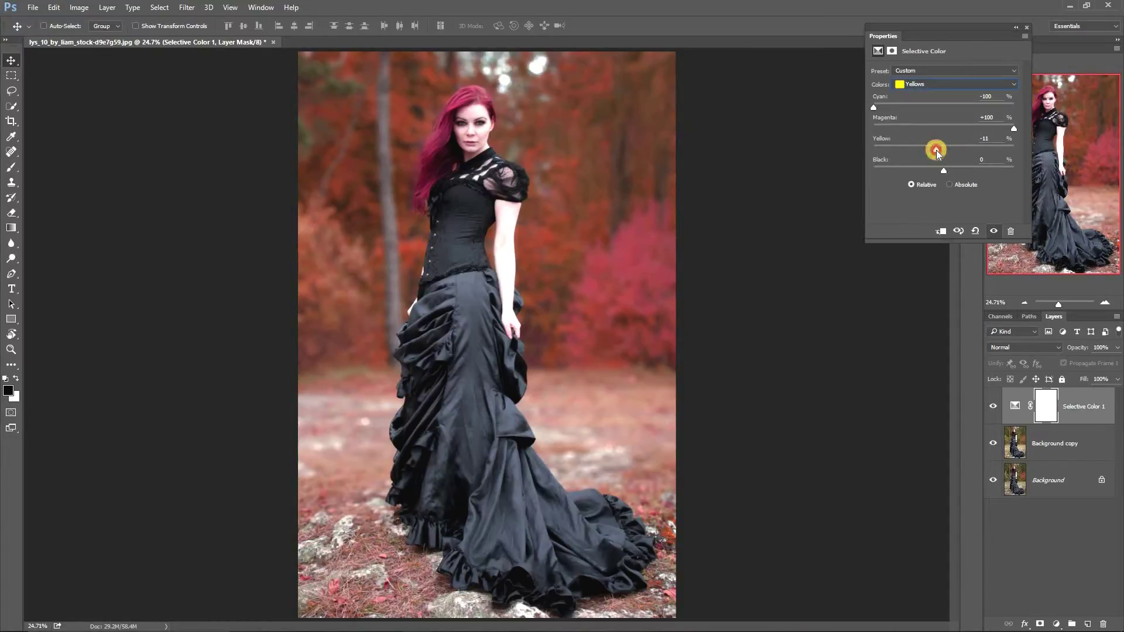
pyautogui.moveTo(943, 171); pyautogui.dragTo(922, 171)
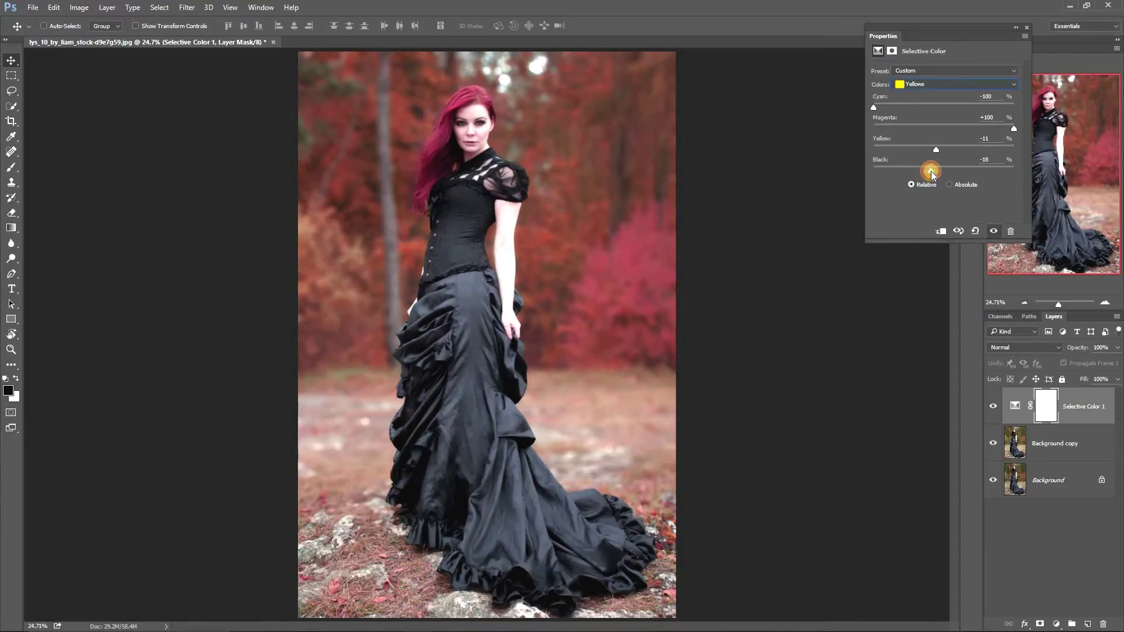
pyautogui.click(1026, 27)
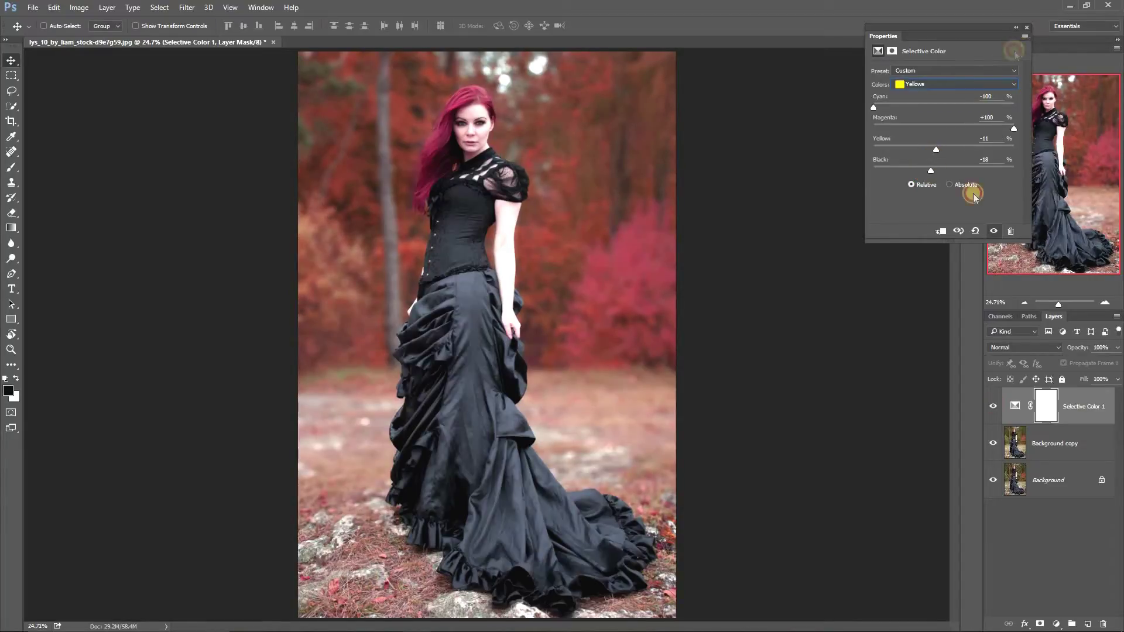
pyautogui.click(993, 406)
pyautogui.click(994, 407)
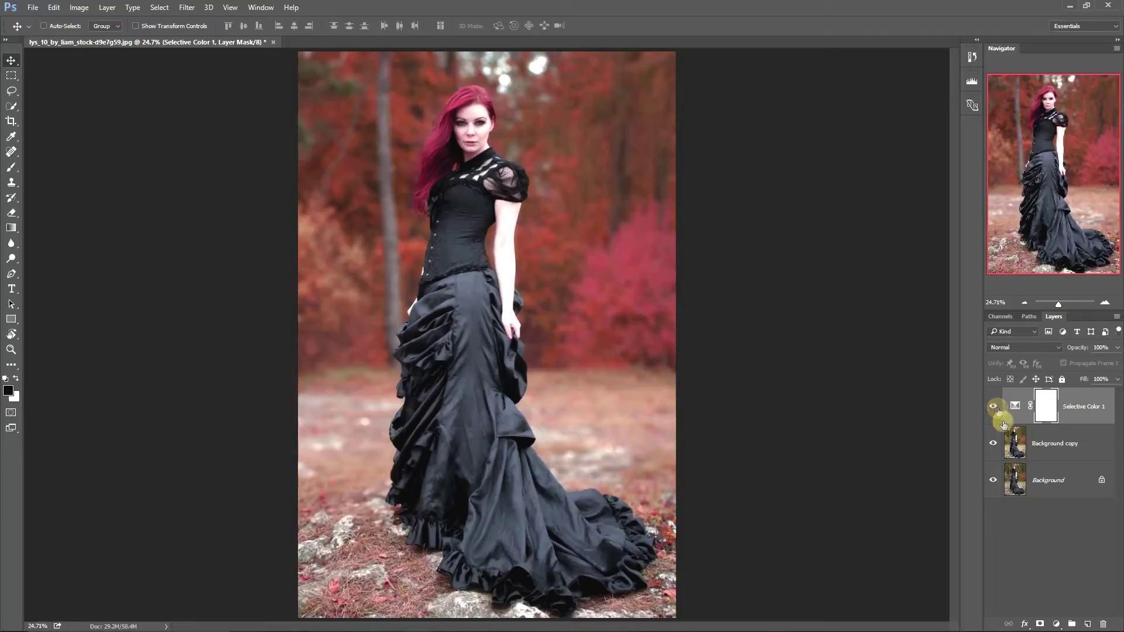
# Add a gradient fill layer above the color adjustment using the blue-to-red-to-yellow preset.
pyautogui.click(1058, 624)
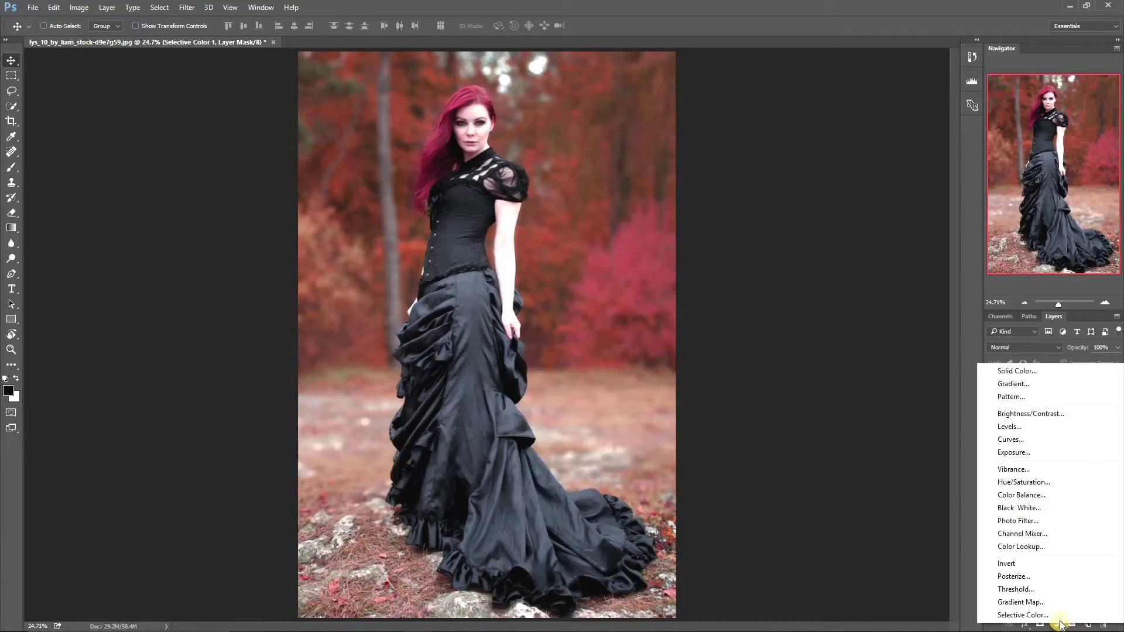
pyautogui.click(1033, 384)
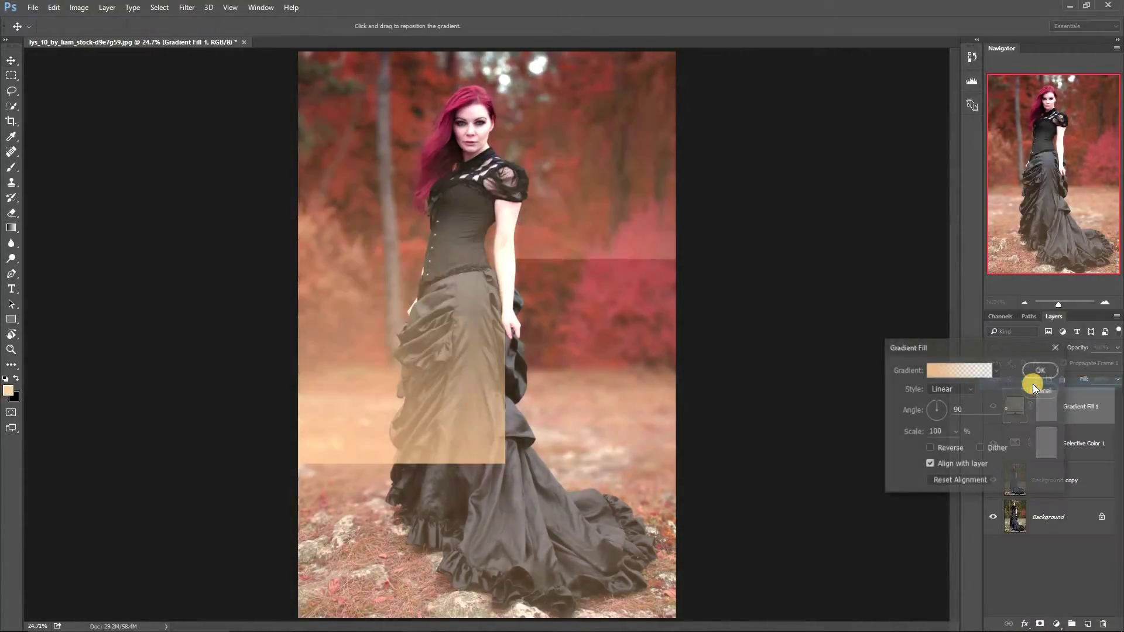
pyautogui.click(962, 373)
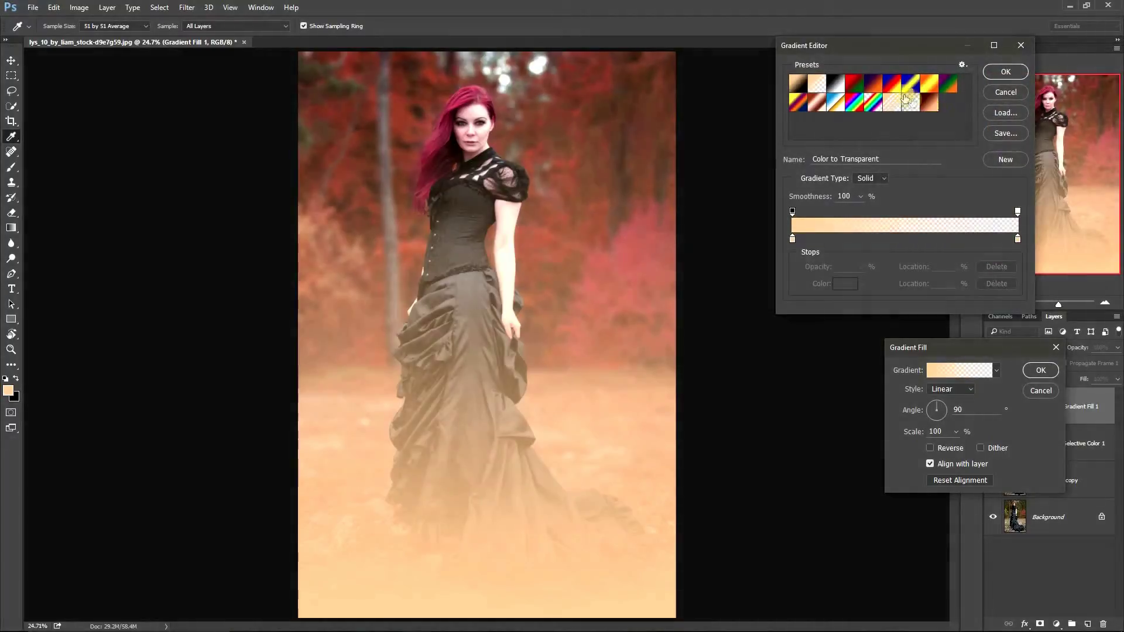
pyautogui.click(873, 84)
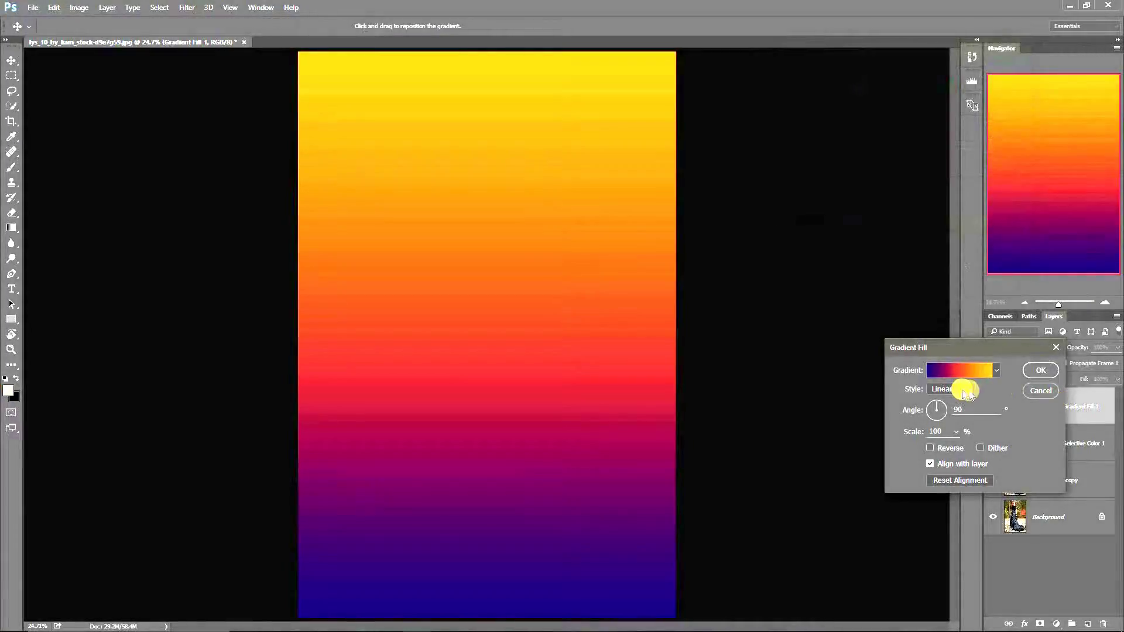
# Make the gradient fill radial and reversed, and move its bright centre up to the top of the photo above the woman's head.
pyautogui.click(966, 390)
pyautogui.click(957, 406)
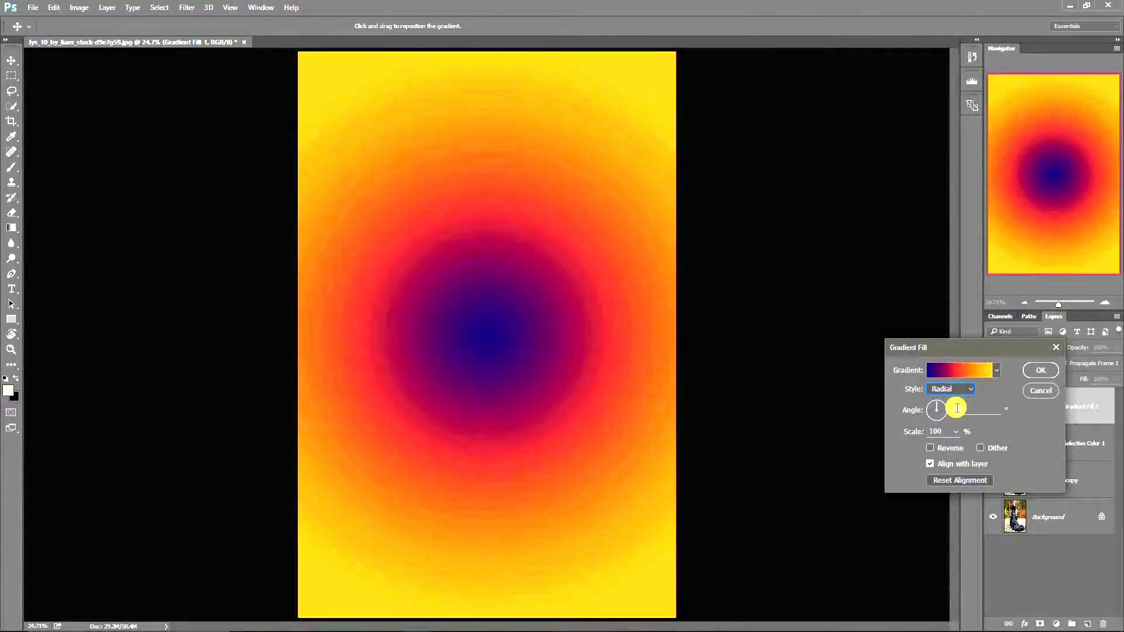
pyautogui.click(930, 448)
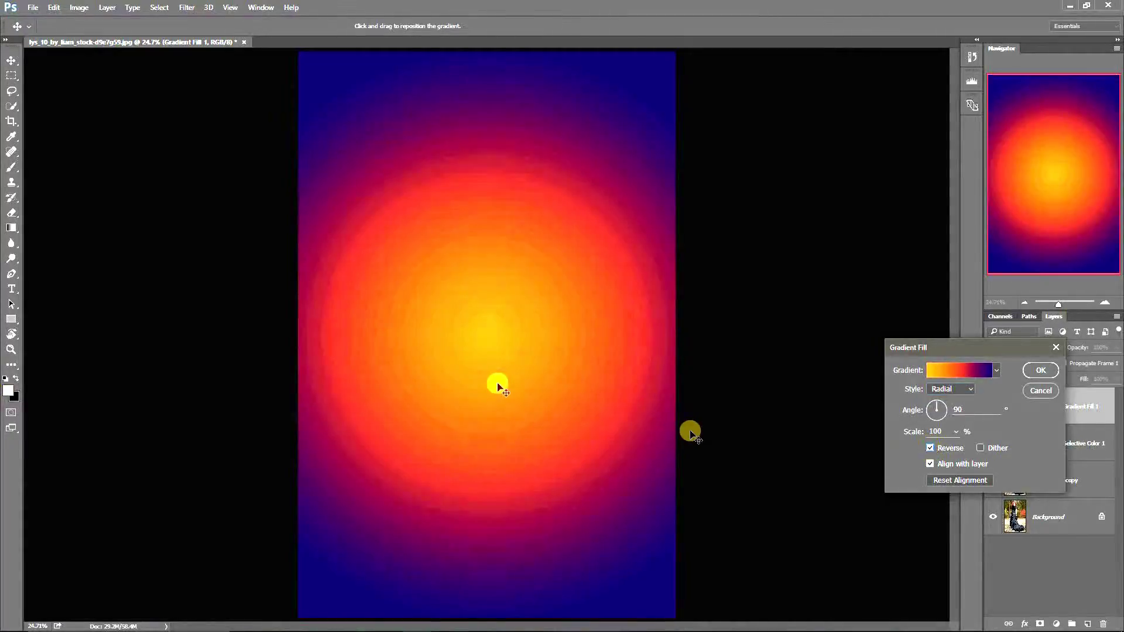
pyautogui.moveTo(494, 286); pyautogui.dragTo(479, 79)
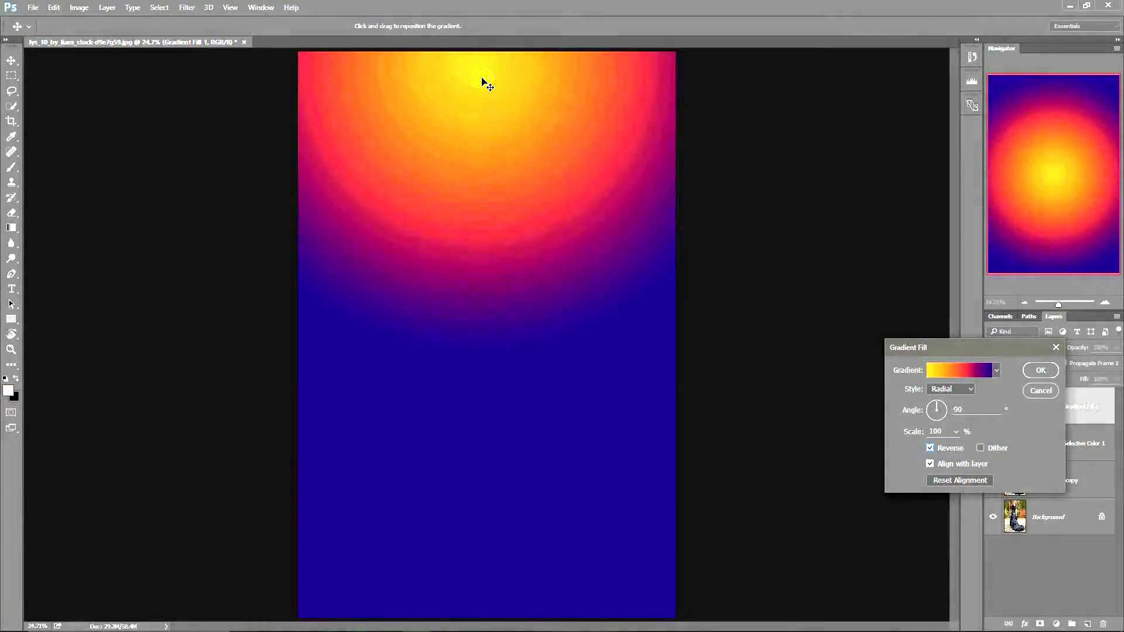
pyautogui.click(1037, 378)
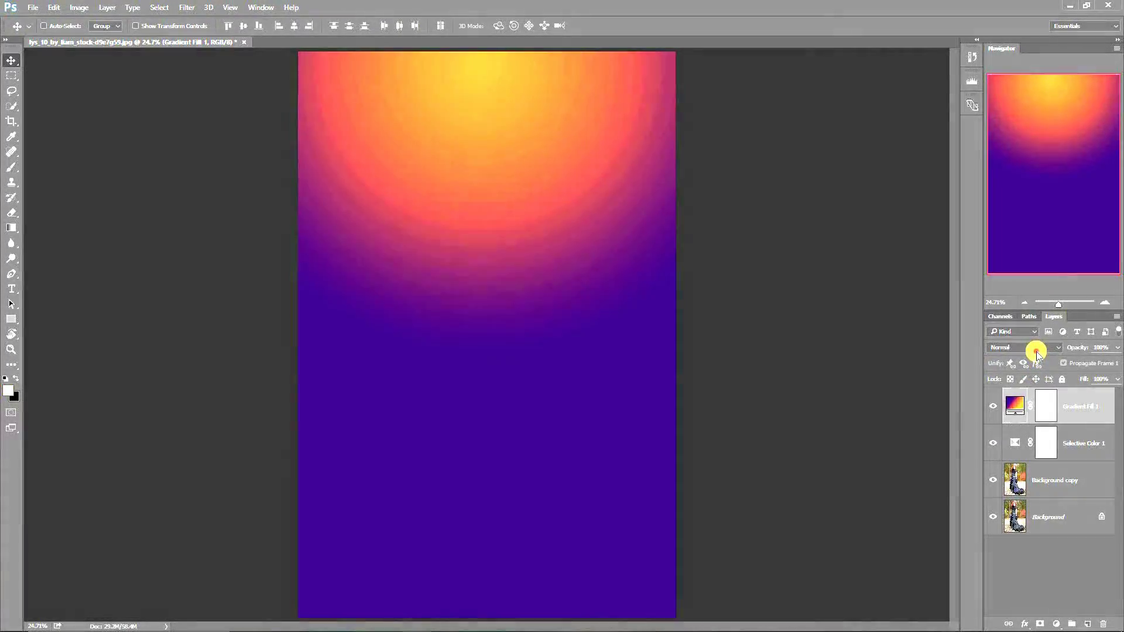
# Blend the gradient fill layer in Soft Light at 53% opacity and compare the image with and without it.
pyautogui.click(1036, 349)
pyautogui.click(1023, 470)
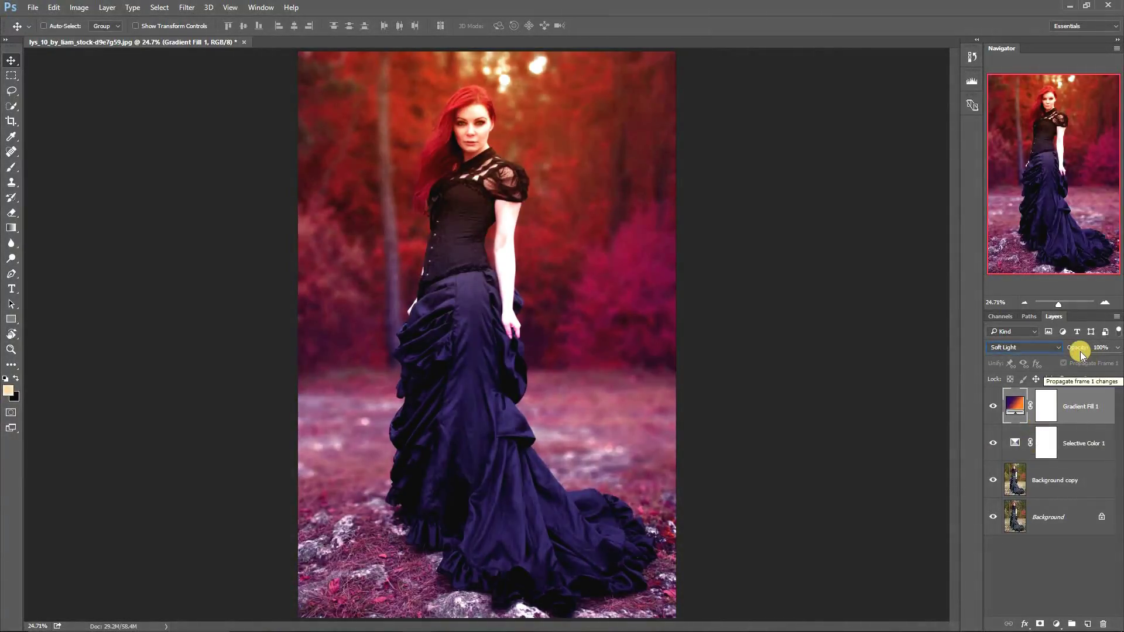
pyautogui.moveTo(1079, 351); pyautogui.dragTo(894, 357)
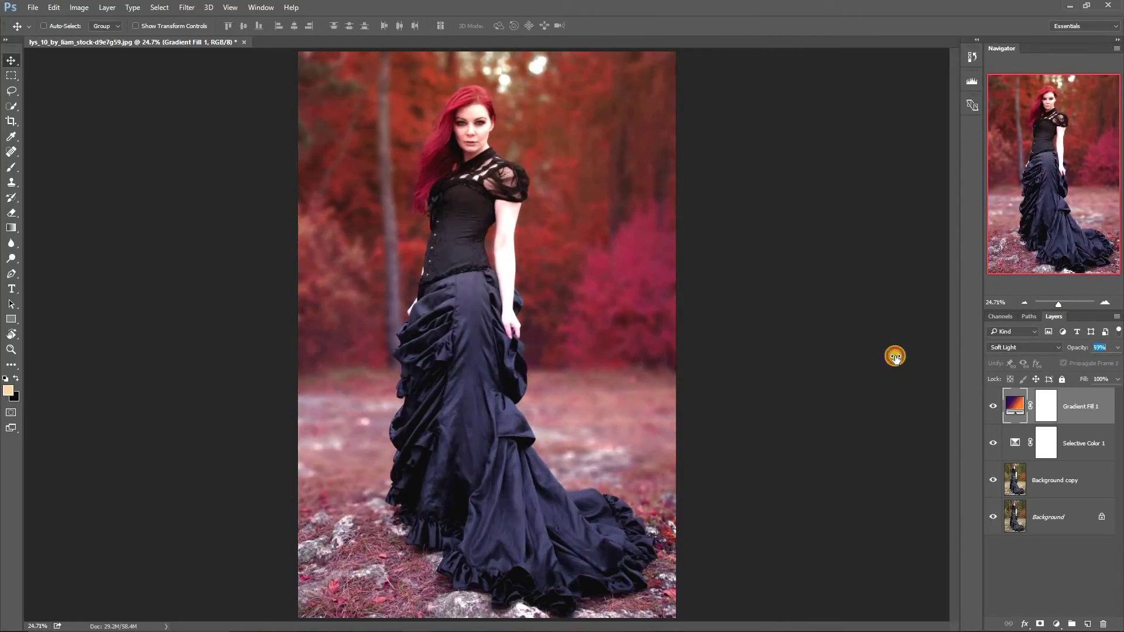
pyautogui.click(994, 406)
pyautogui.click(993, 406)
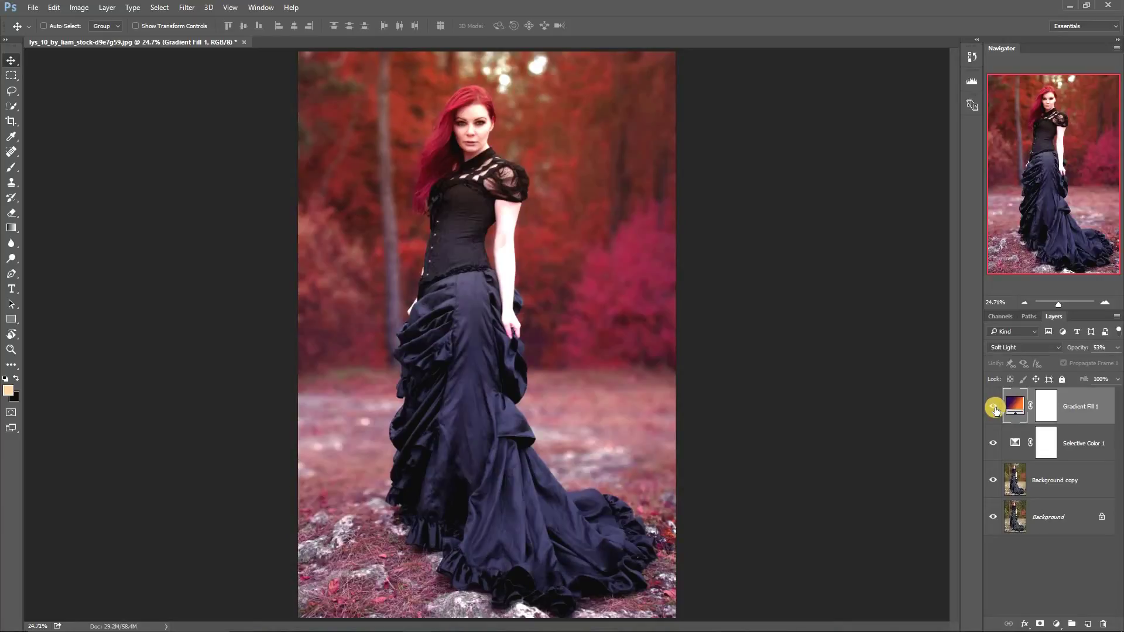
pyautogui.moveTo(996, 410)
pyautogui.mouseDown()
pyautogui.moveTo(997, 487)
pyautogui.moveTo(996, 417)
pyautogui.mouseUp()
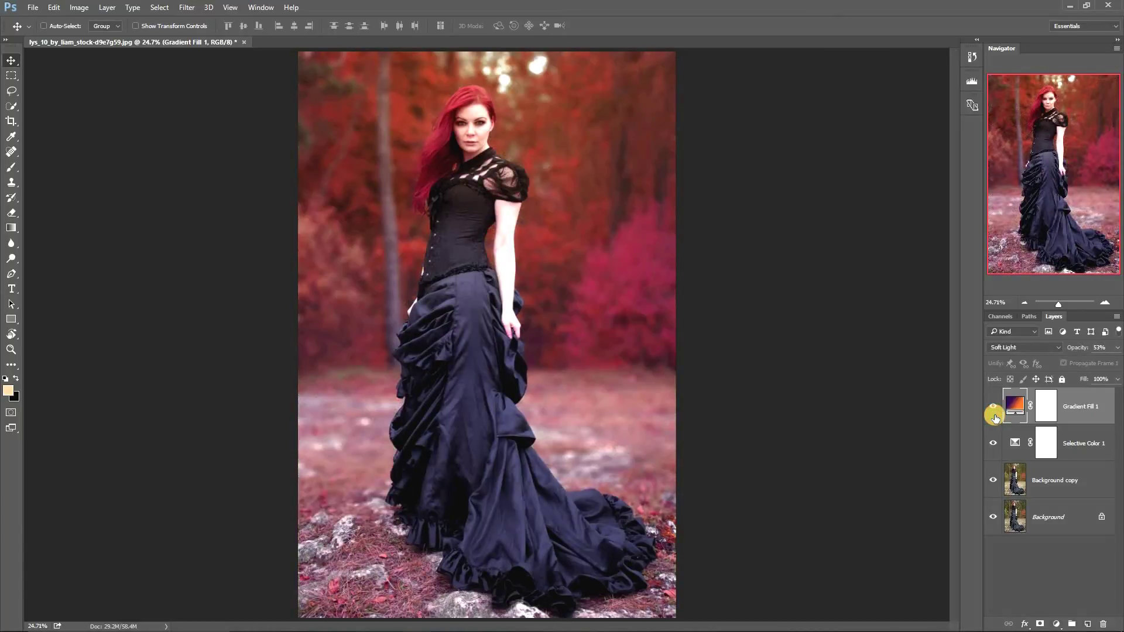